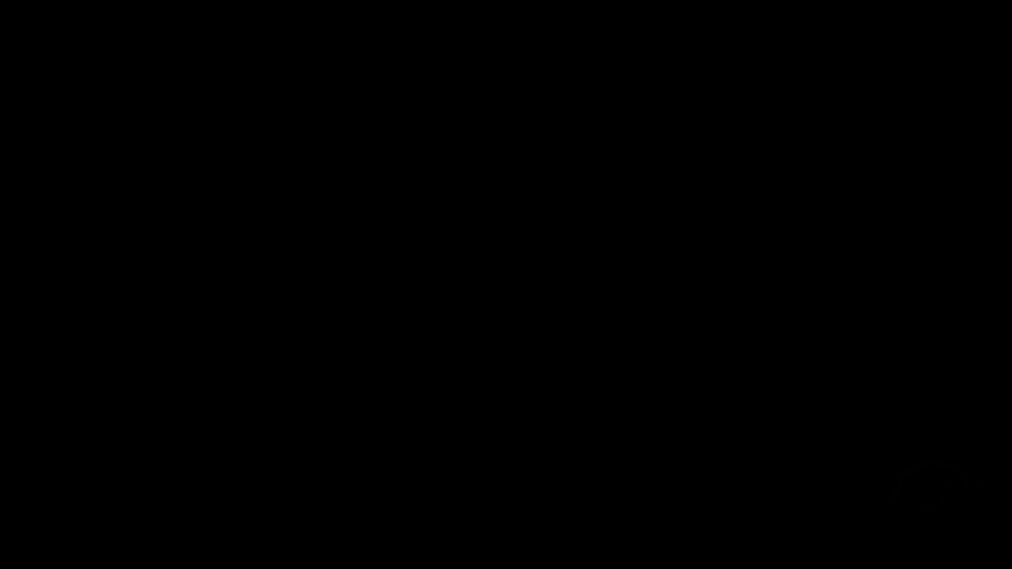
# Place the bahan burikkkk clip at the start of video track 1, keeping the project settings of 1280 x 720 30fps.
pyautogui.moveTo(460, 250); pyautogui.dragTo(318, 274)
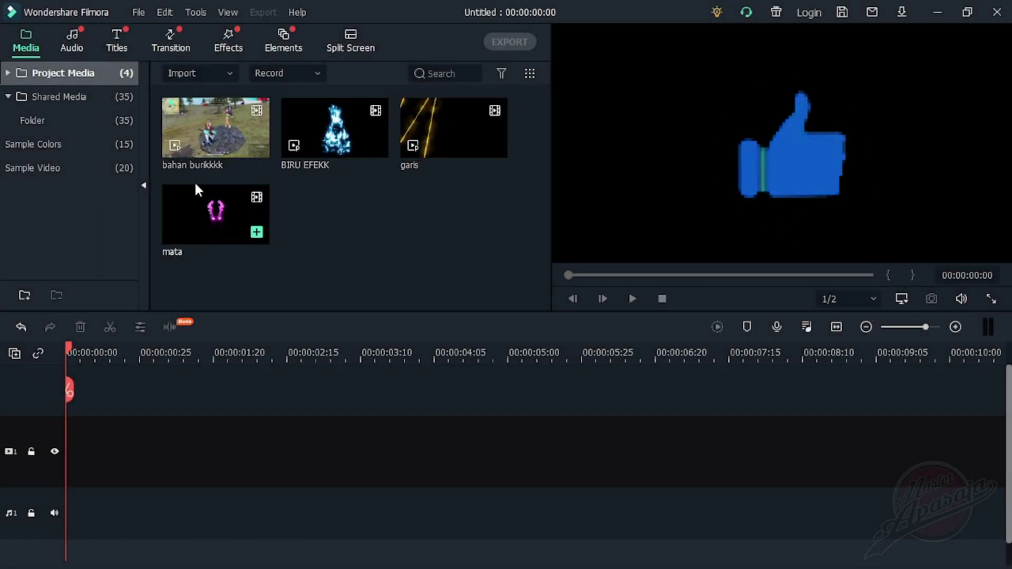
pyautogui.moveTo(206, 143); pyautogui.dragTo(31, 458)
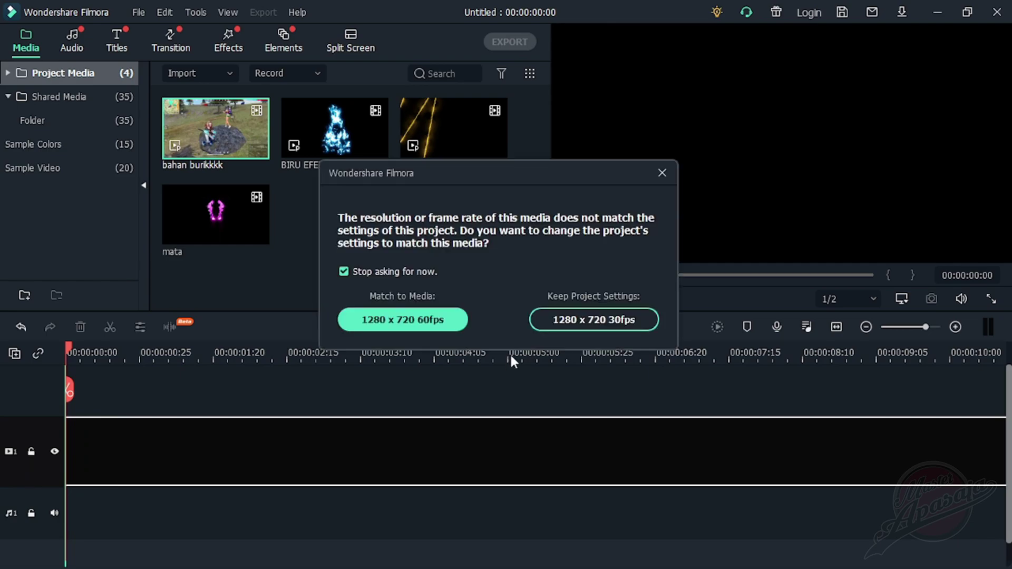
pyautogui.click(577, 320)
# Play through the gameplay clip to find the running character's pose and split the clip at 00:00:08:17.
pyautogui.click(433, 352)
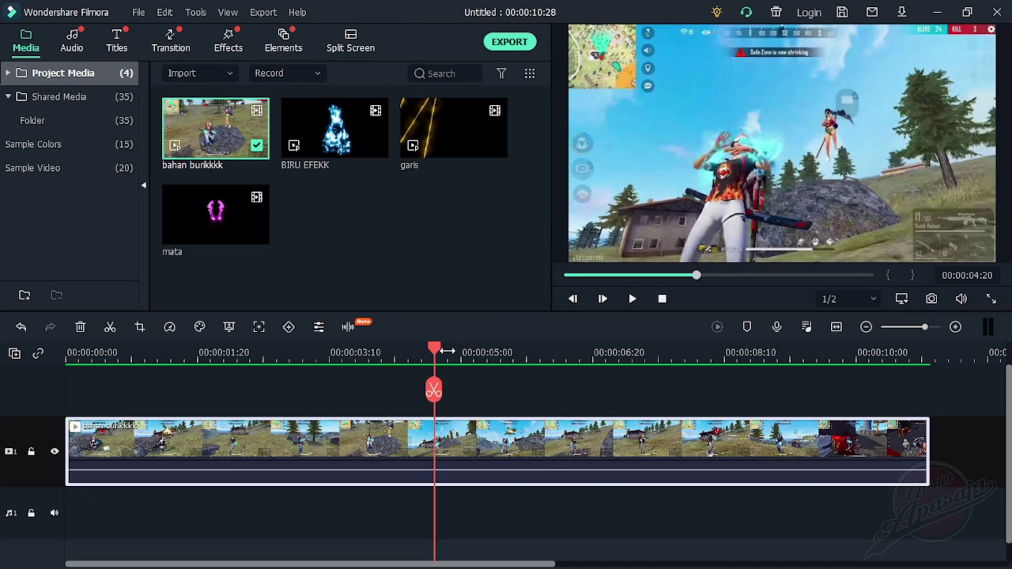
pyautogui.press('Home')
pyautogui.click(631, 299)
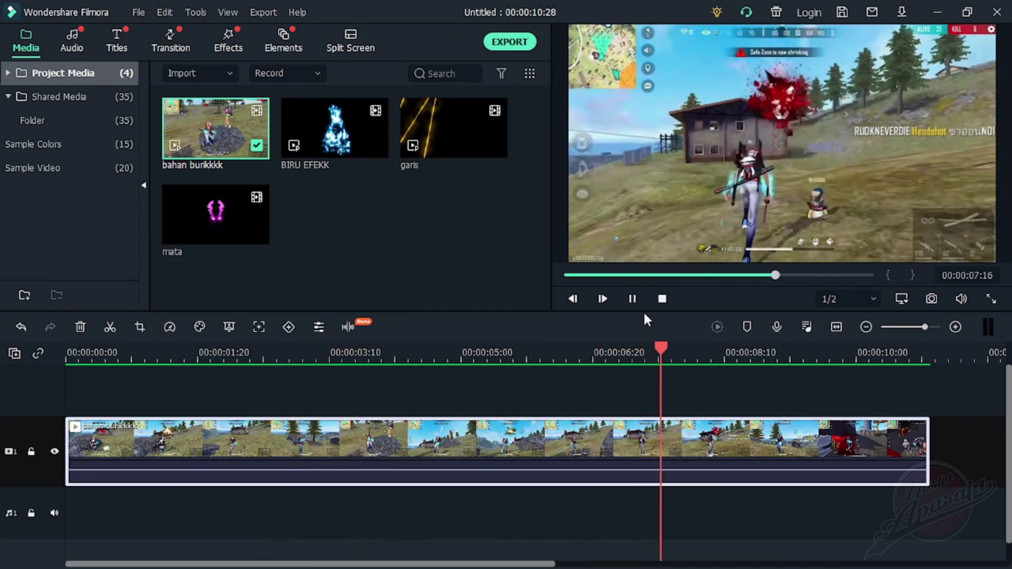
pyautogui.press('space')
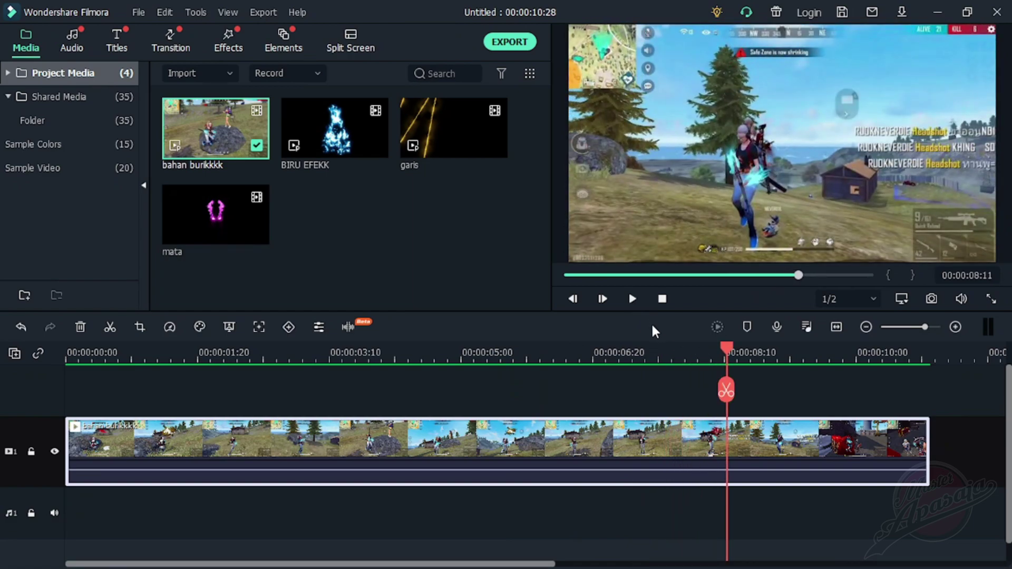
pyautogui.press('Right')
pyautogui.press('Right')
pyautogui.press('Right')
pyautogui.press('Right')
pyautogui.press('Right')
pyautogui.press('Right')
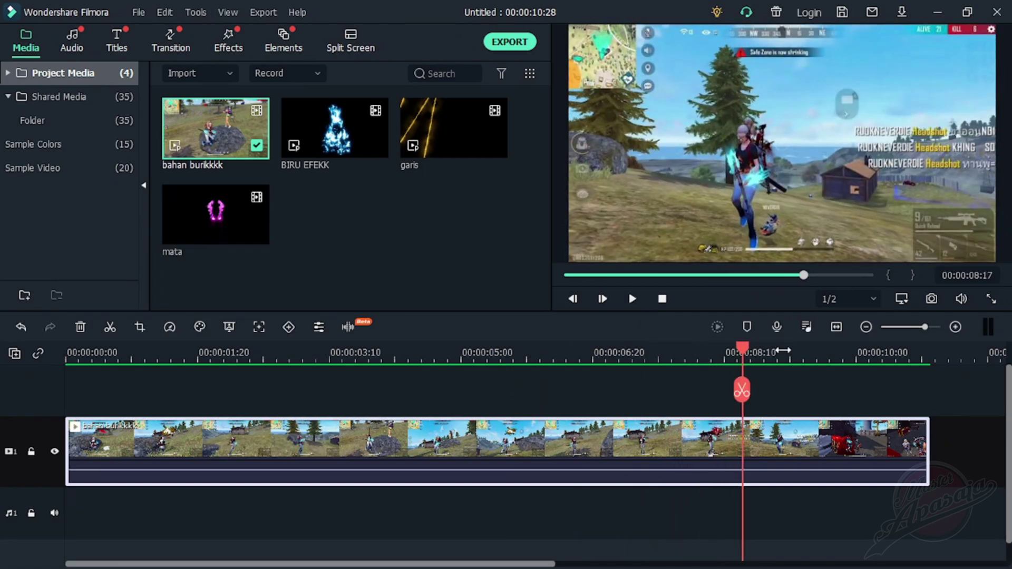
pyautogui.click(745, 391)
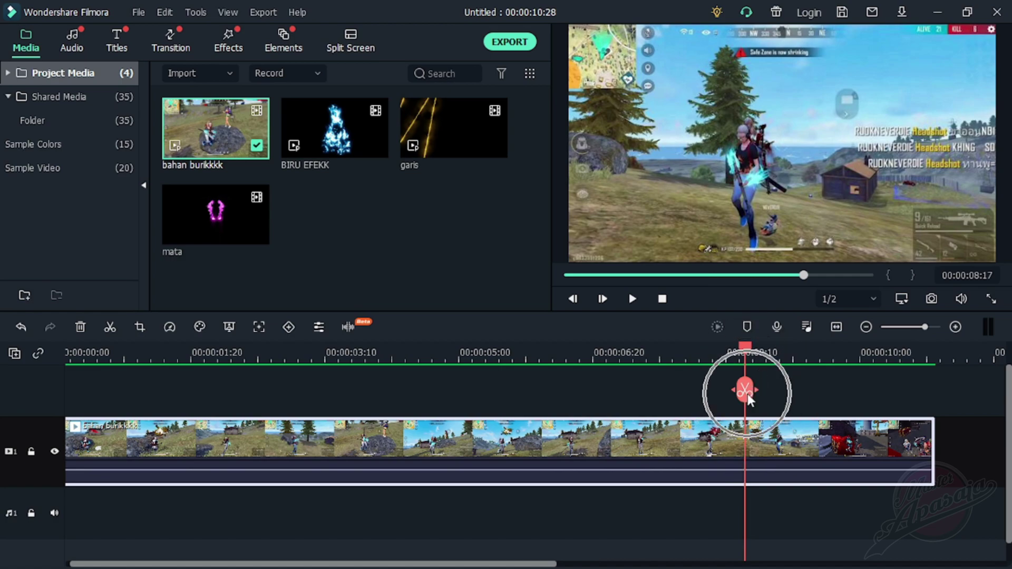
# Take a snapshot of the frame at the split point and open the image from its folder in Photoshop.
pyautogui.moveTo(508, 563); pyautogui.dragTo(619, 564)
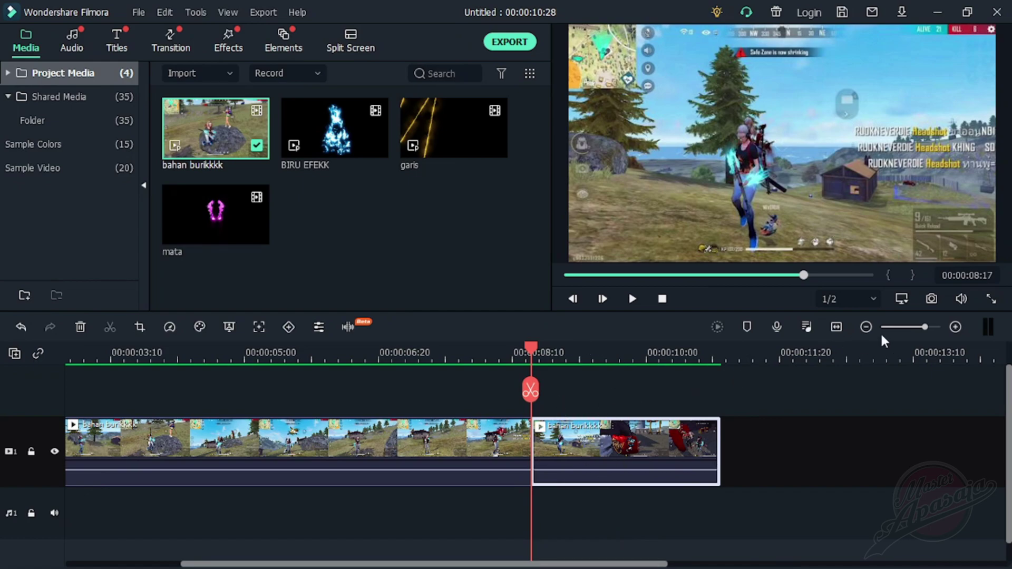
pyautogui.click(934, 304)
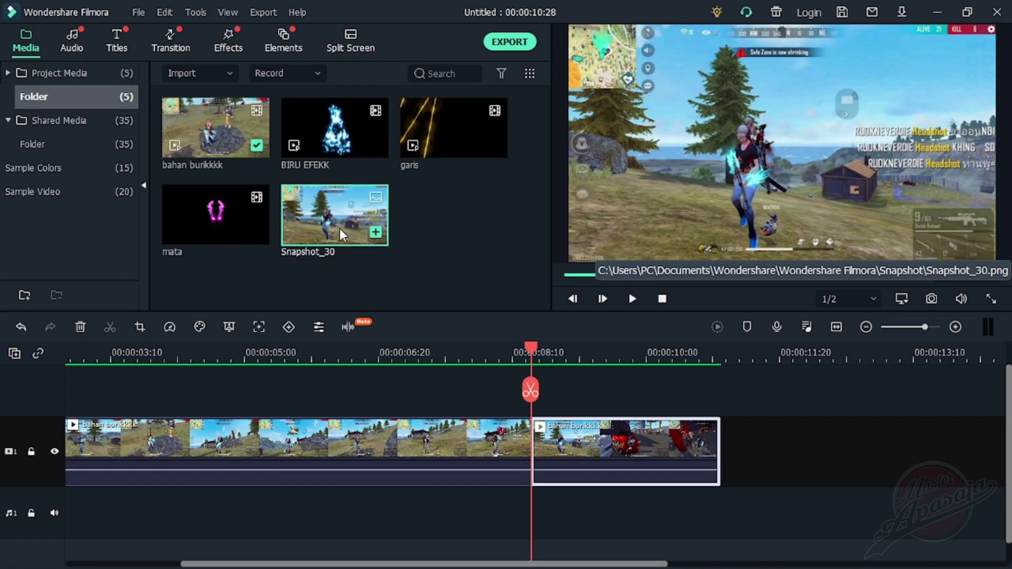
pyautogui.rightClick(337, 254)
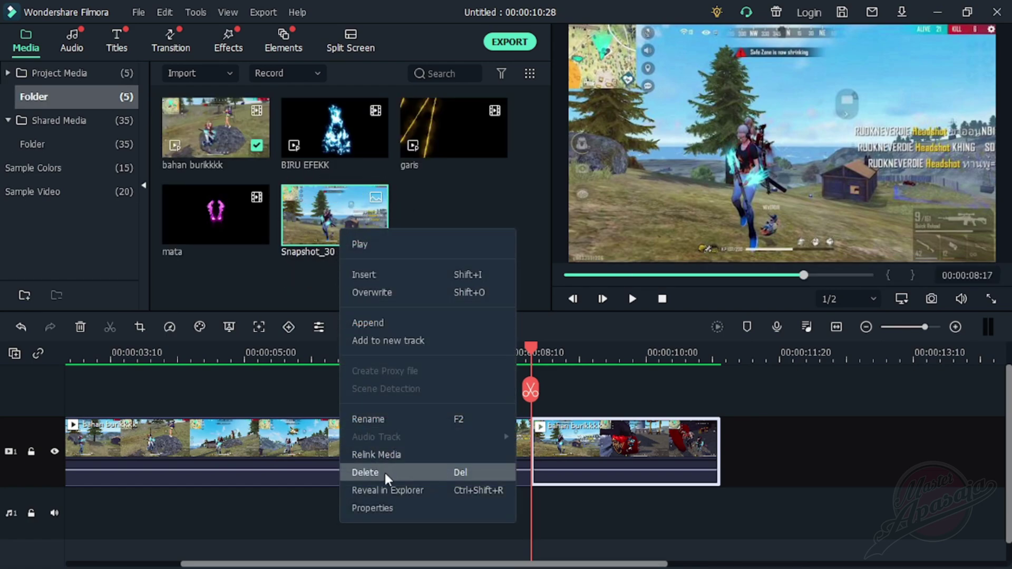
pyautogui.click(390, 491)
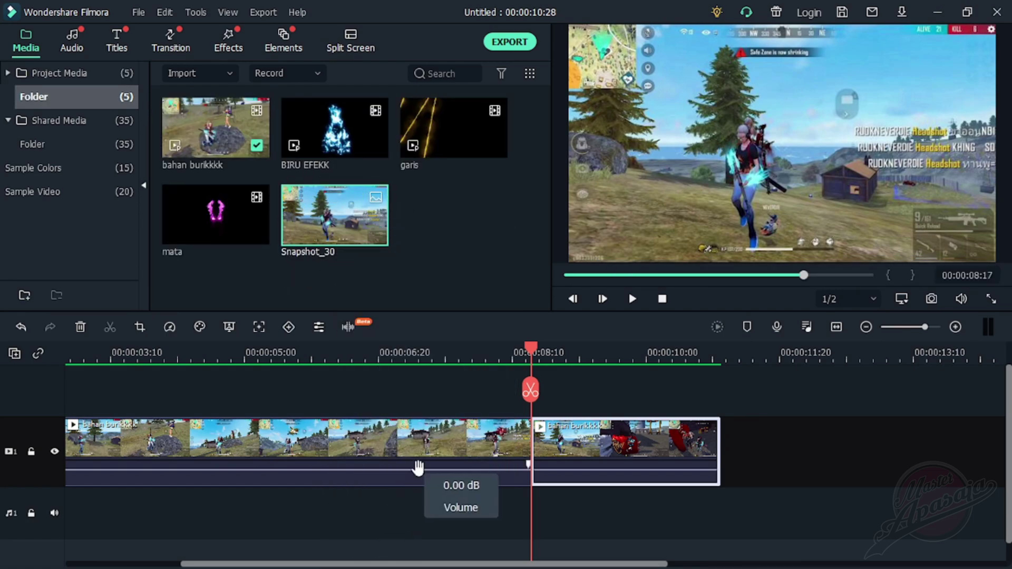
pyautogui.moveTo(565, 325); pyautogui.dragTo(400, 248)
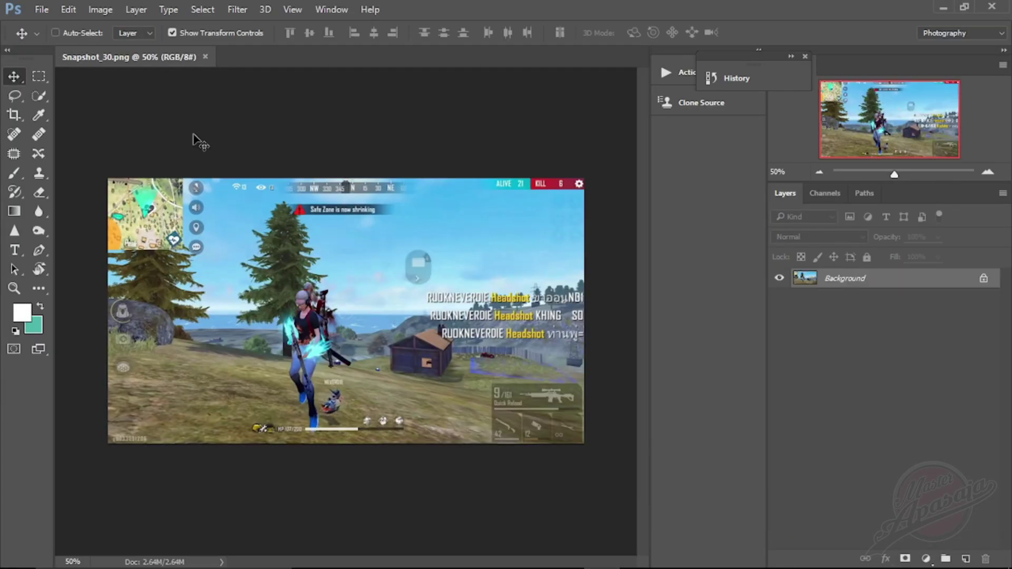
# Start a Pen tool path around the running character, tracing the outer edge from the bent leg's thigh up to the waist.
pyautogui.scroll(3, 221, 284)
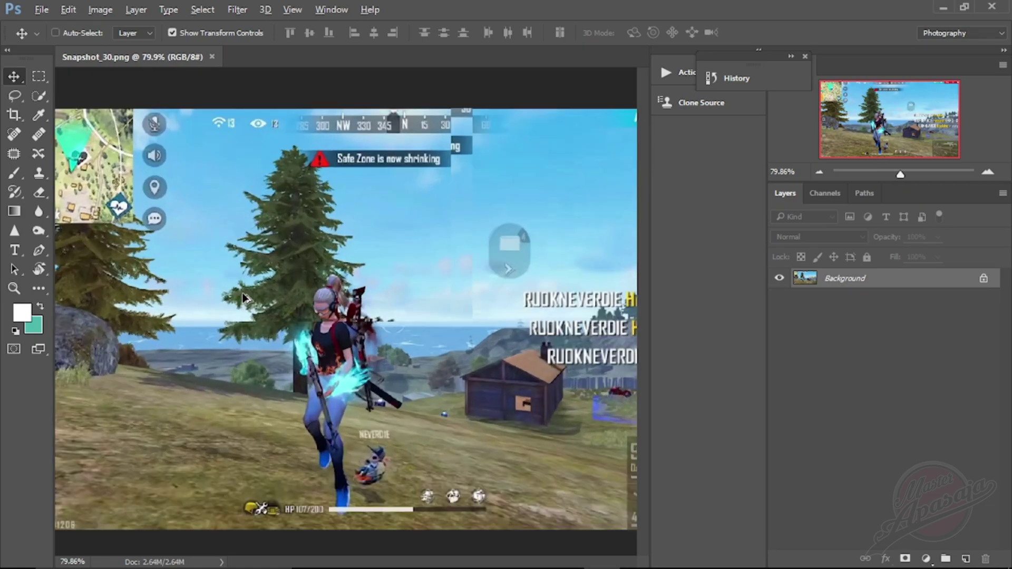
pyautogui.click(42, 252)
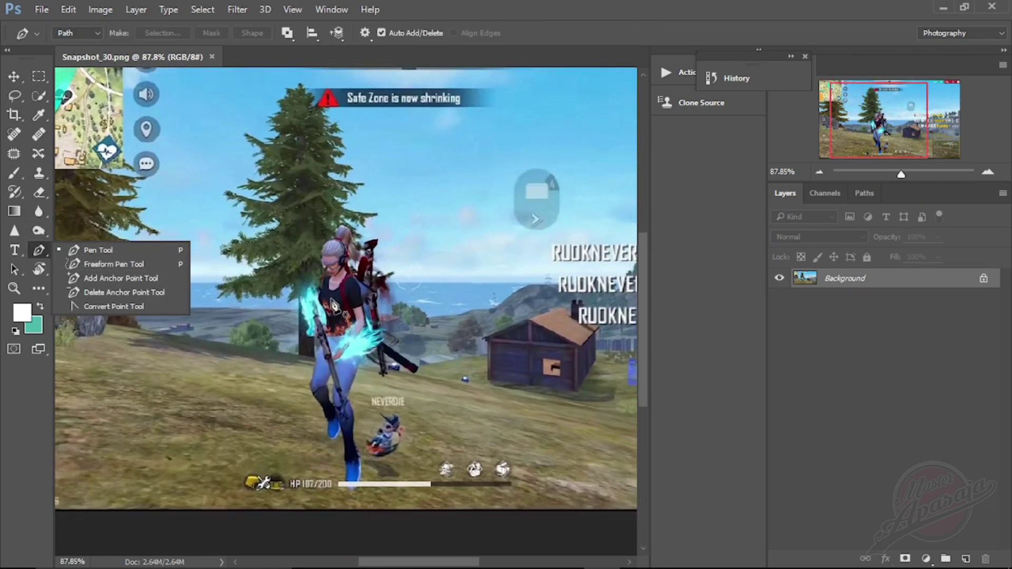
pyautogui.click(138, 254)
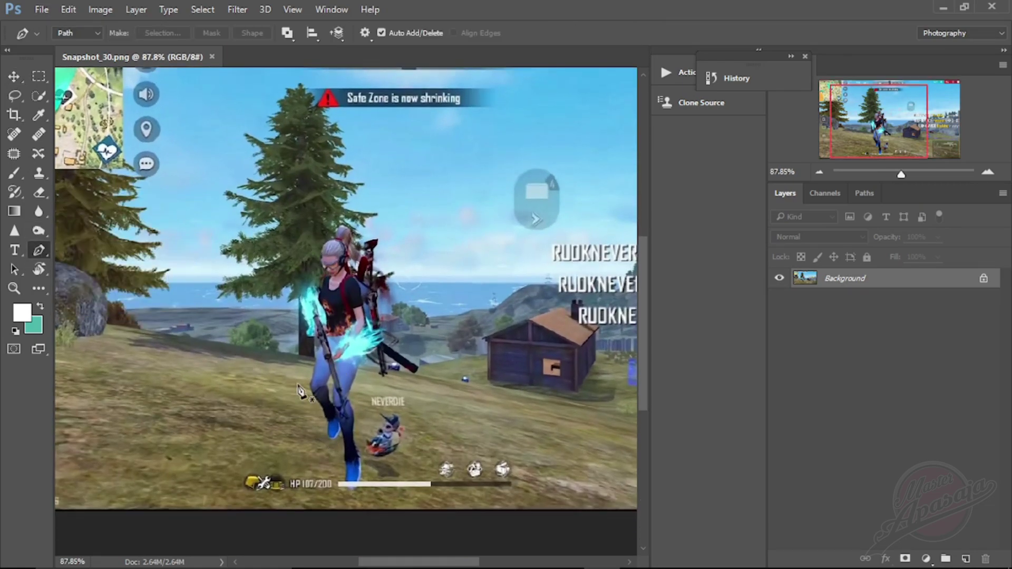
pyautogui.scroll(1, 311, 413)
pyautogui.scroll(3, 311, 408)
pyautogui.click(312, 401)
pyautogui.click(320, 358)
pyautogui.click(319, 342)
pyautogui.click(318, 327)
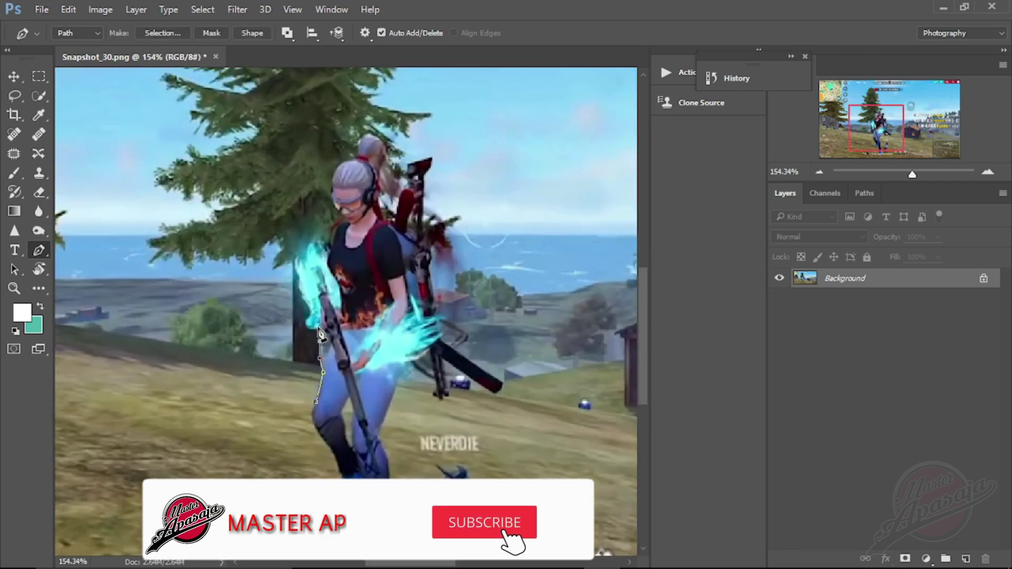
# Continue the path up around the glowing hand, shoulder and face to the top of the character's head.
pyautogui.click(305, 322)
pyautogui.click(301, 295)
pyautogui.click(296, 268)
pyautogui.click(307, 248)
pyautogui.click(324, 241)
pyautogui.click(338, 230)
pyautogui.click(344, 218)
pyautogui.click(334, 205)
pyautogui.click(331, 193)
pyautogui.click(333, 179)
pyautogui.click(332, 164)
pyautogui.click(350, 160)
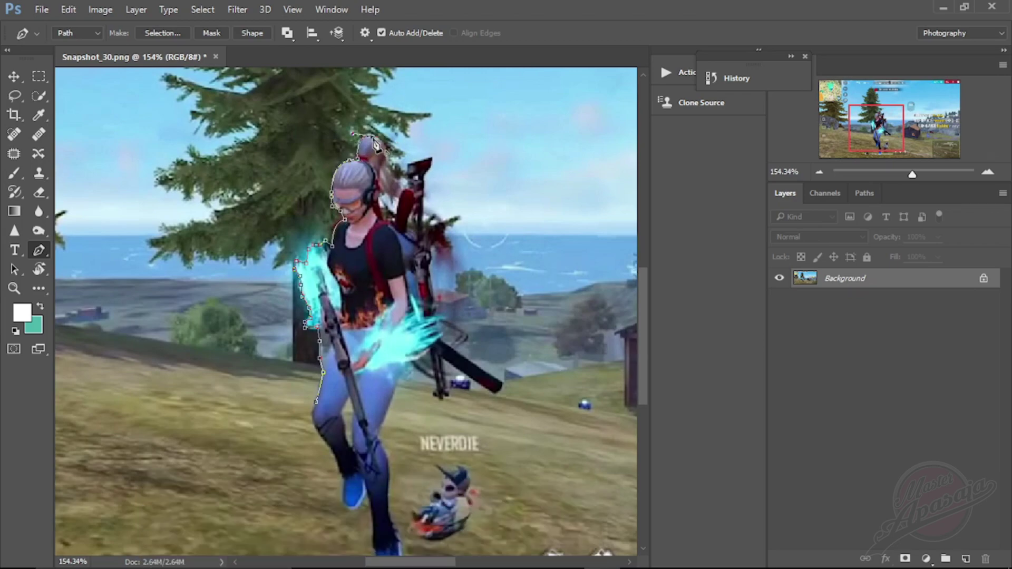
# Trace the path down past the back weapons and around both legs and shoes, closing the character's outline.
pyautogui.scroll(-2, 426, 197)
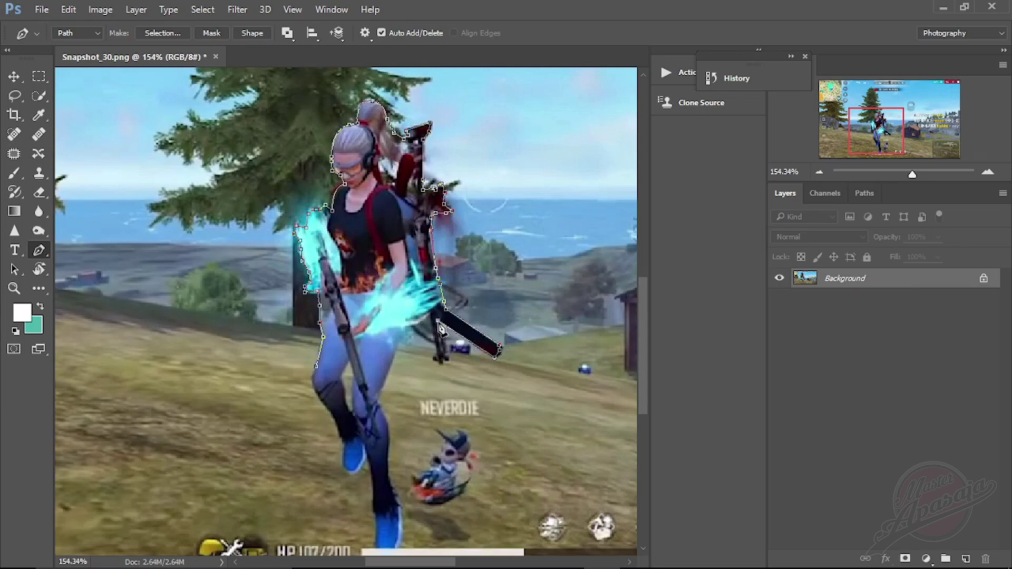
pyautogui.scroll(-4, 395, 443)
pyautogui.click(399, 432)
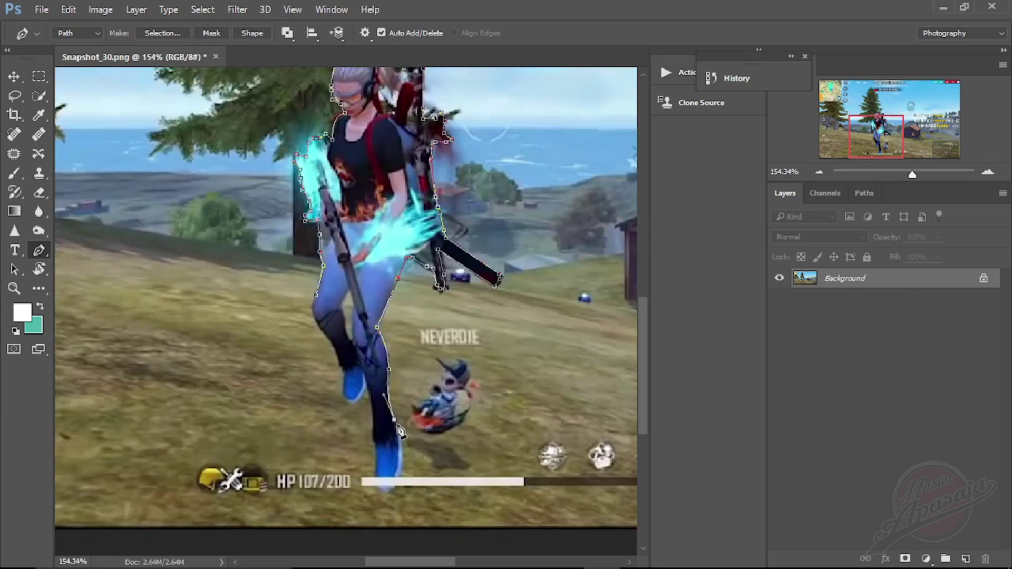
pyautogui.scroll(-2, 396, 432)
pyautogui.click(402, 439)
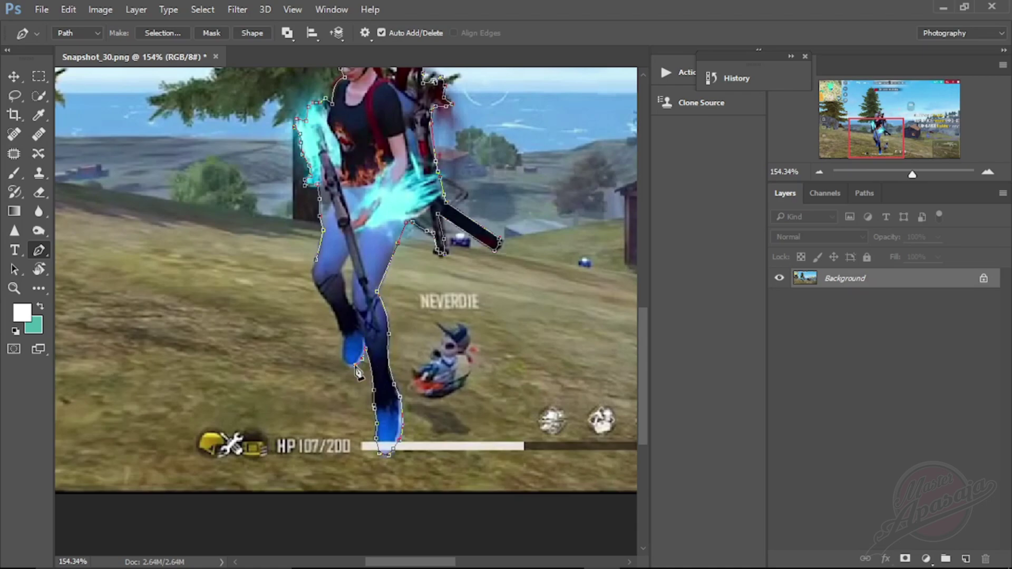
# Turn the closed path into a selection and copy the selected character onto a new layer.
pyautogui.rightClick(338, 250)
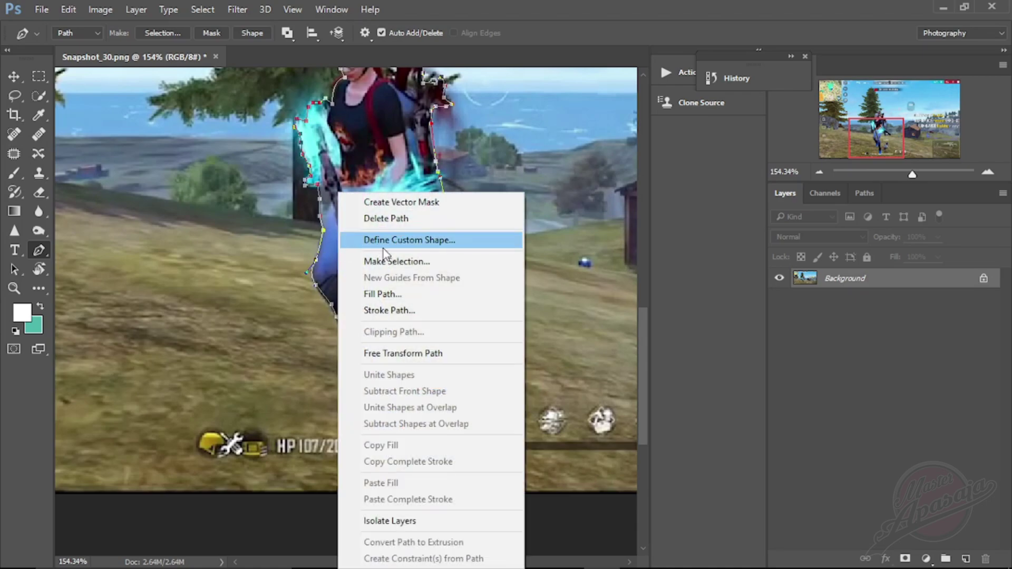
pyautogui.click(388, 254)
pyautogui.click(587, 151)
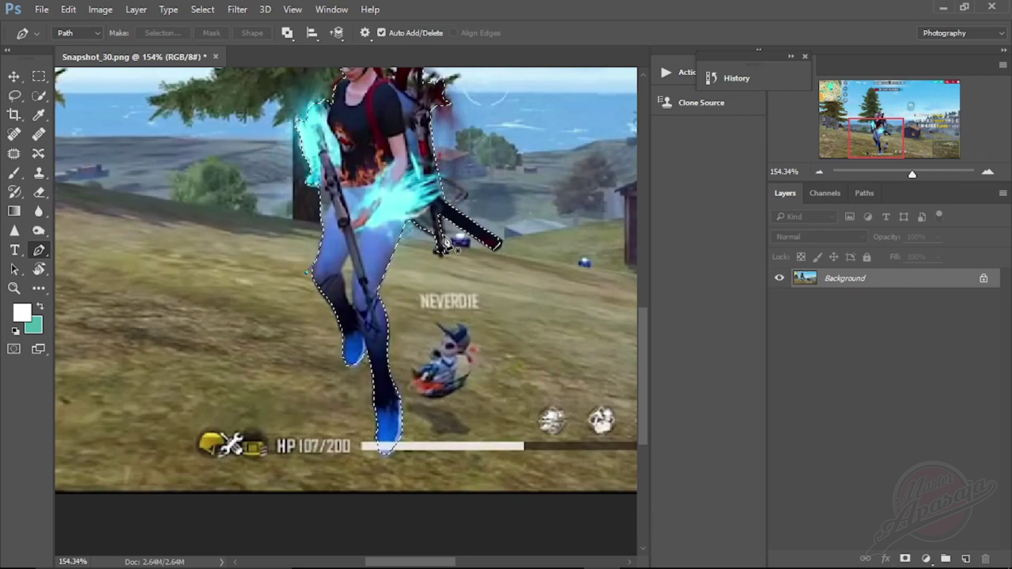
pyautogui.scroll(-5, 443, 174)
pyautogui.scroll(1, 437, 106)
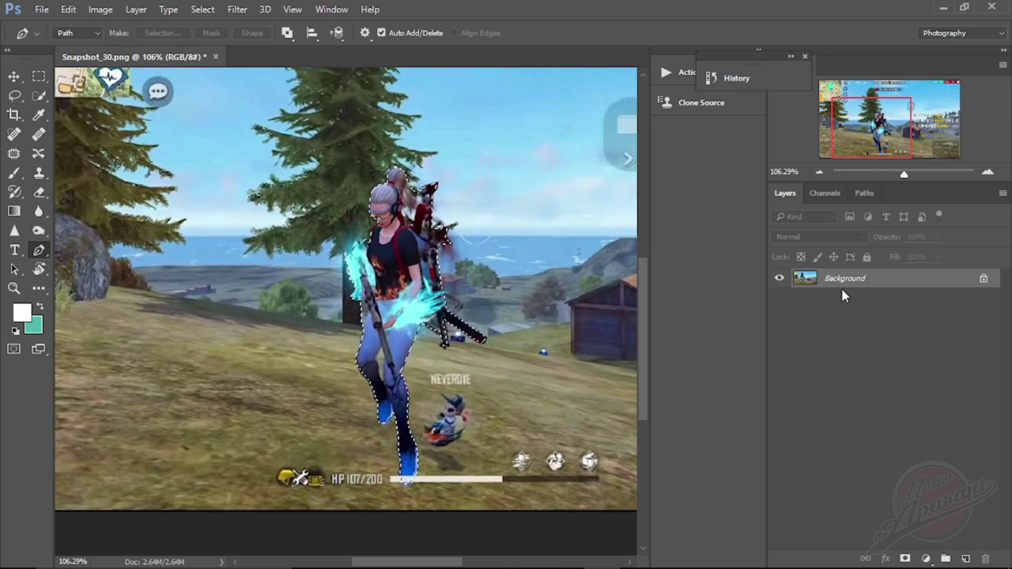
pyautogui.hotkey('ctrl', 'j')
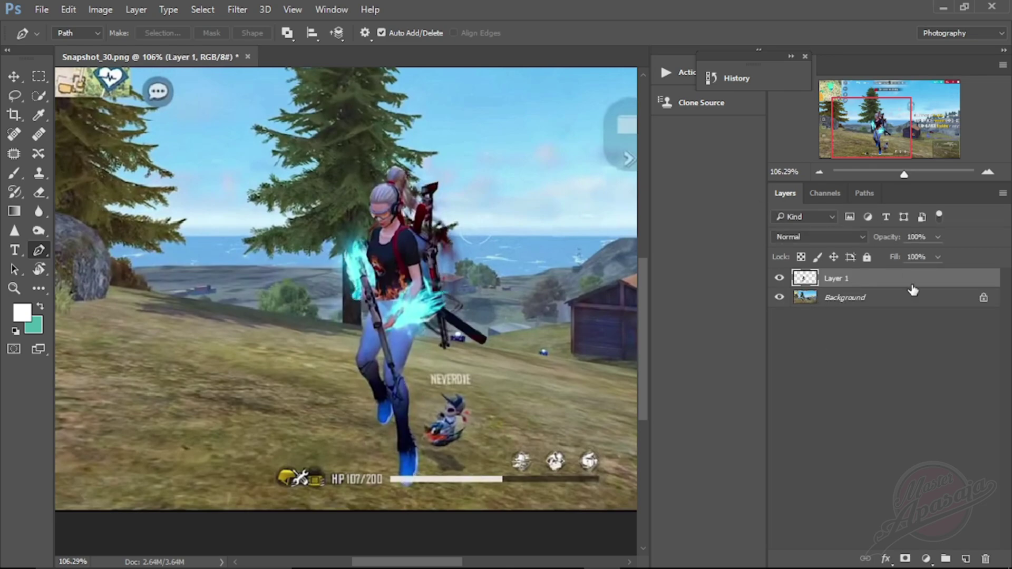
# Add an Outer Glow effect to the cut-out character layer, keeping the character in view beside the settings.
pyautogui.click(883, 299)
pyautogui.click(853, 280)
pyautogui.click(888, 559)
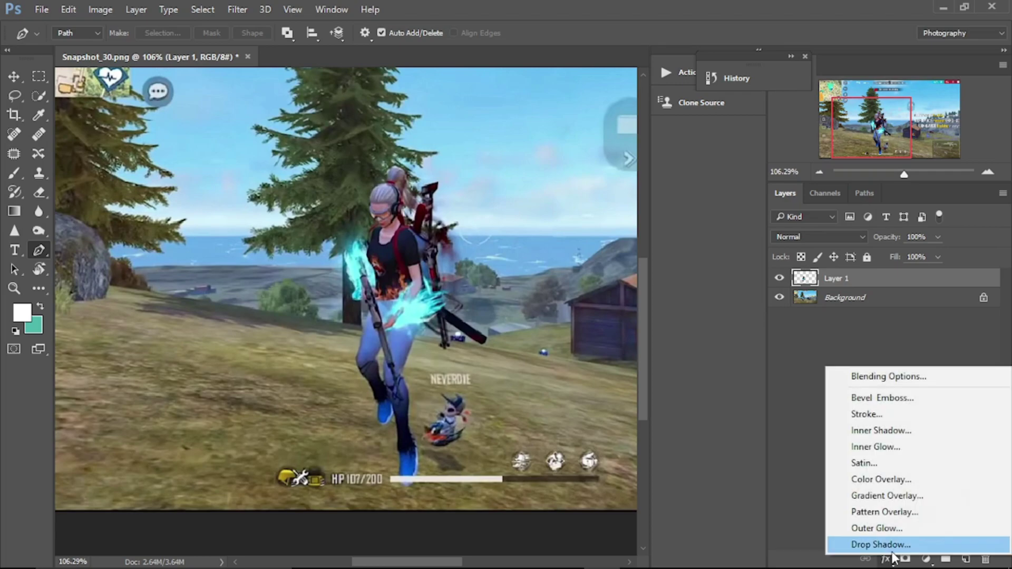
pyautogui.click(888, 525)
pyautogui.moveTo(546, 91); pyautogui.dragTo(663, 97)
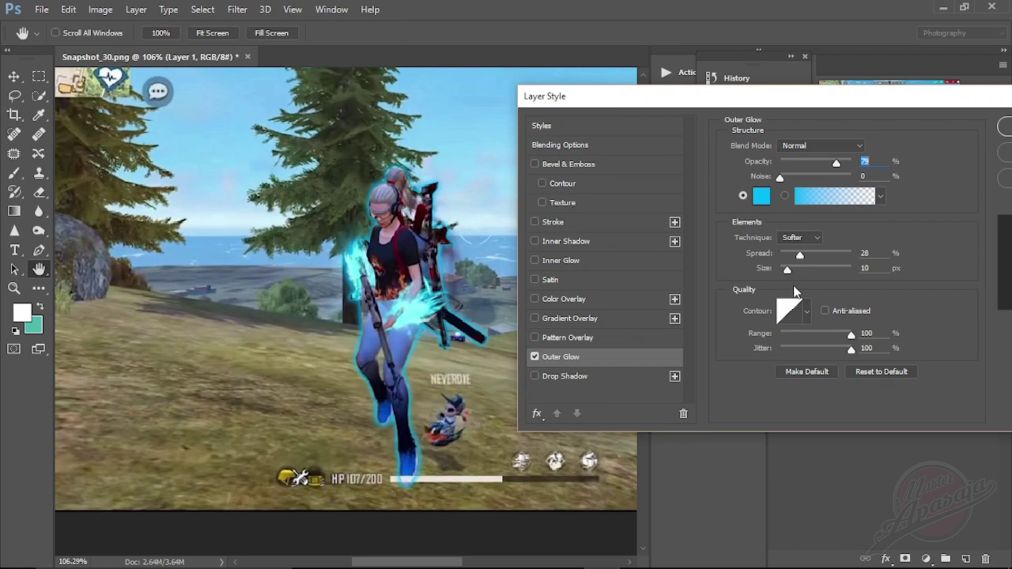
# Try several cyan shades for the outer glow and set its colour to 00cfff.
pyautogui.click(761, 196)
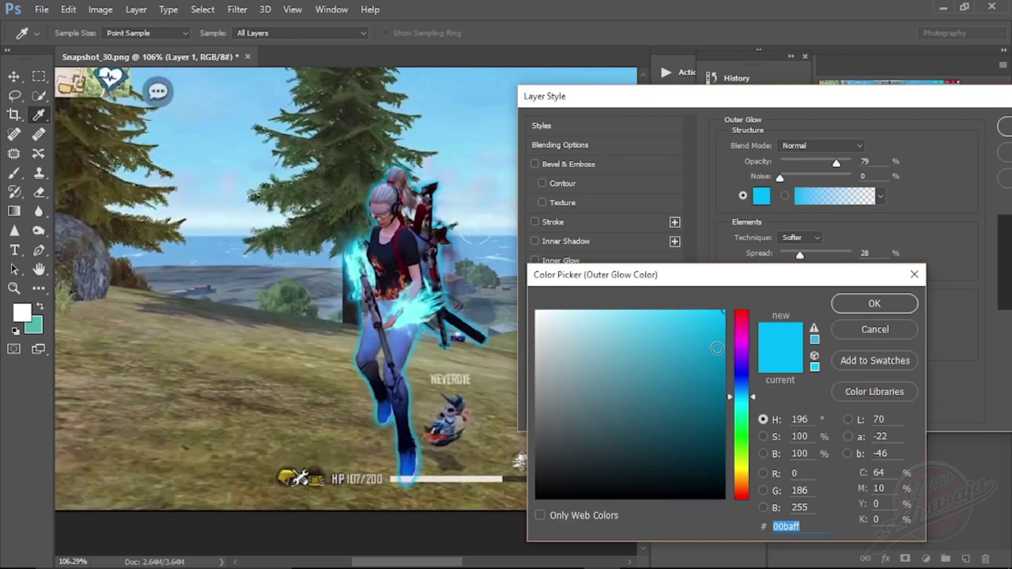
pyautogui.moveTo(642, 395); pyautogui.dragTo(603, 394)
pyautogui.click(629, 452)
pyautogui.moveTo(693, 479)
pyautogui.mouseDown()
pyautogui.moveTo(662, 409)
pyautogui.moveTo(721, 407)
pyautogui.mouseUp()
pyautogui.click(742, 424)
pyautogui.write('00fcff')
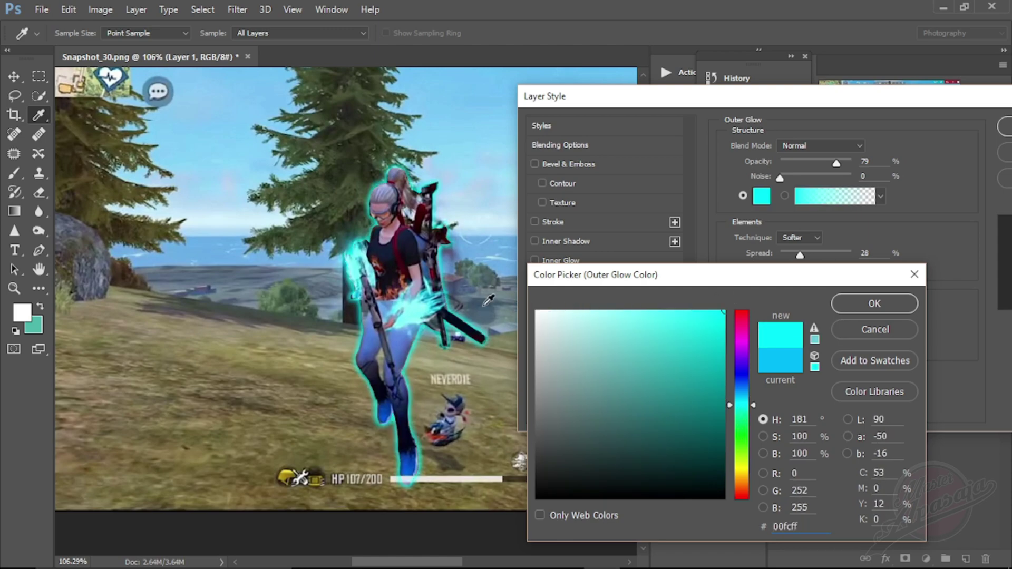
pyautogui.click(441, 301)
pyautogui.click(431, 305)
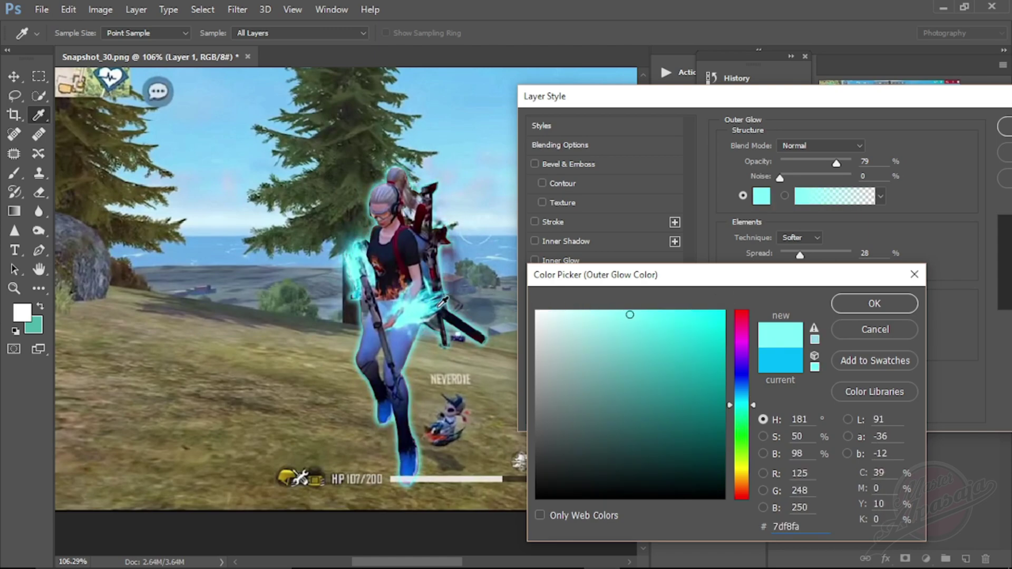
pyautogui.write('00cfff')
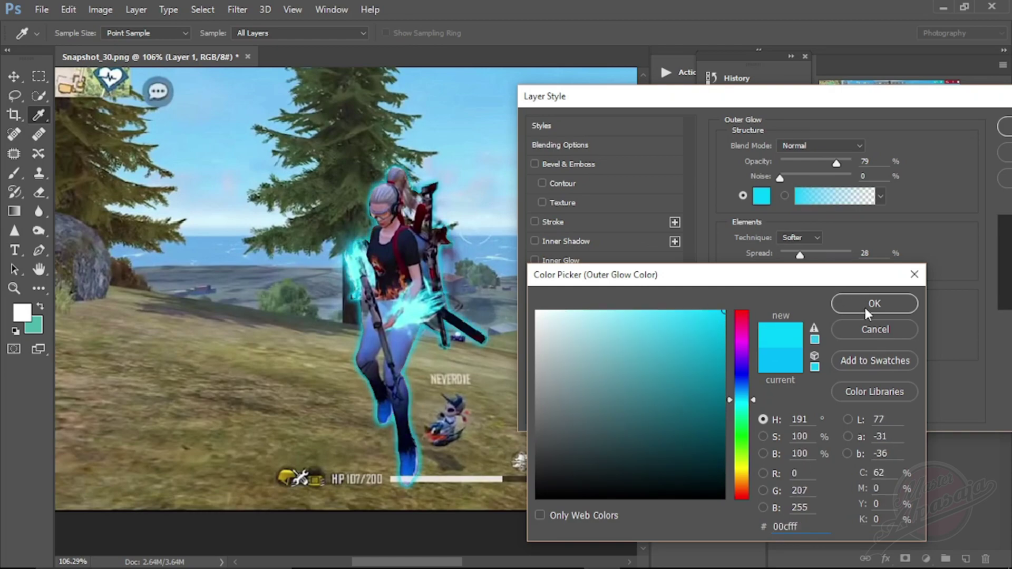
pyautogui.click(867, 306)
# Set the outer glow's opacity to 96% and its size to 13 px.
pyautogui.moveTo(836, 163); pyautogui.dragTo(855, 168)
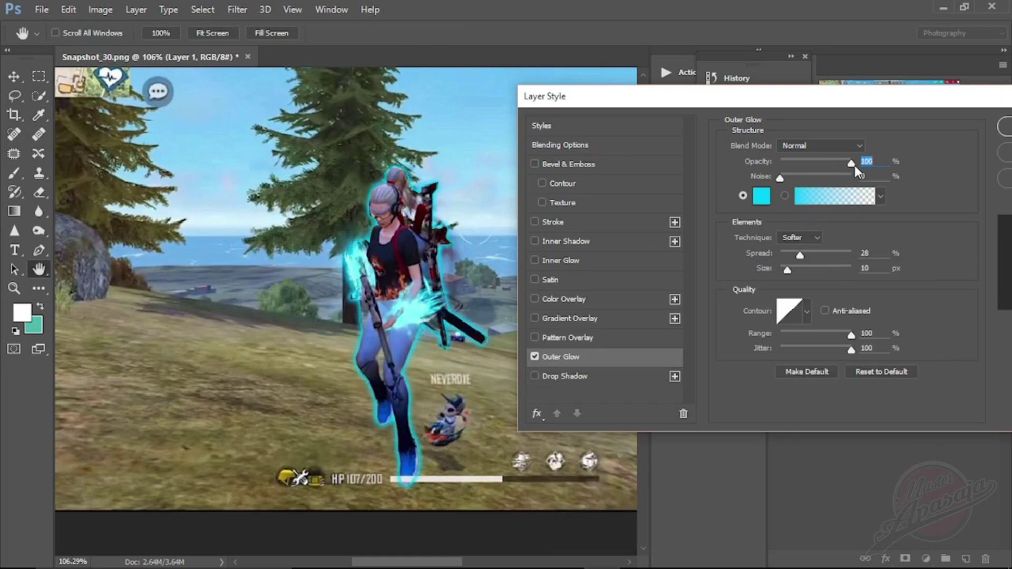
pyautogui.click(790, 272)
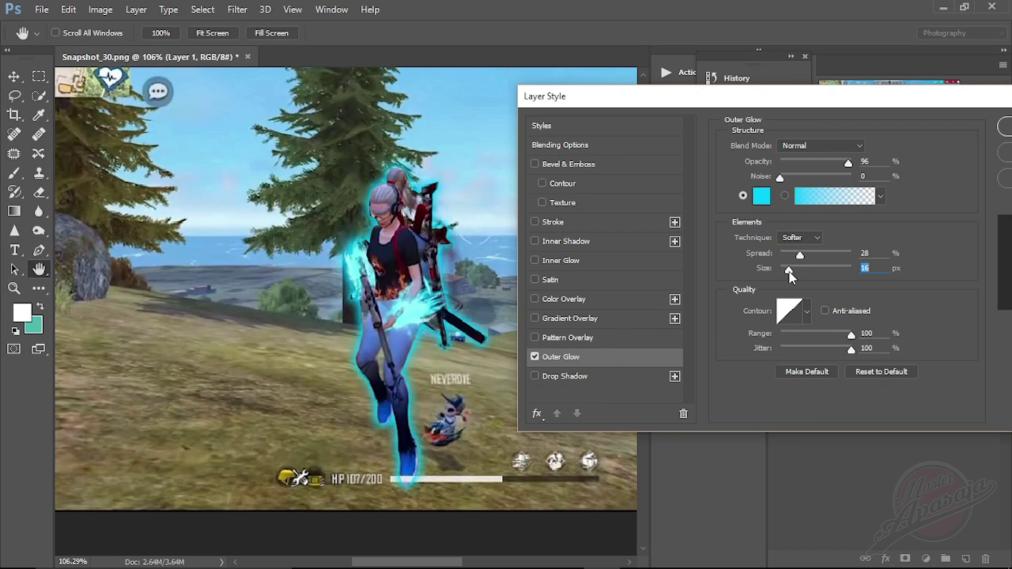
pyautogui.moveTo(788, 271); pyautogui.dragTo(787, 271)
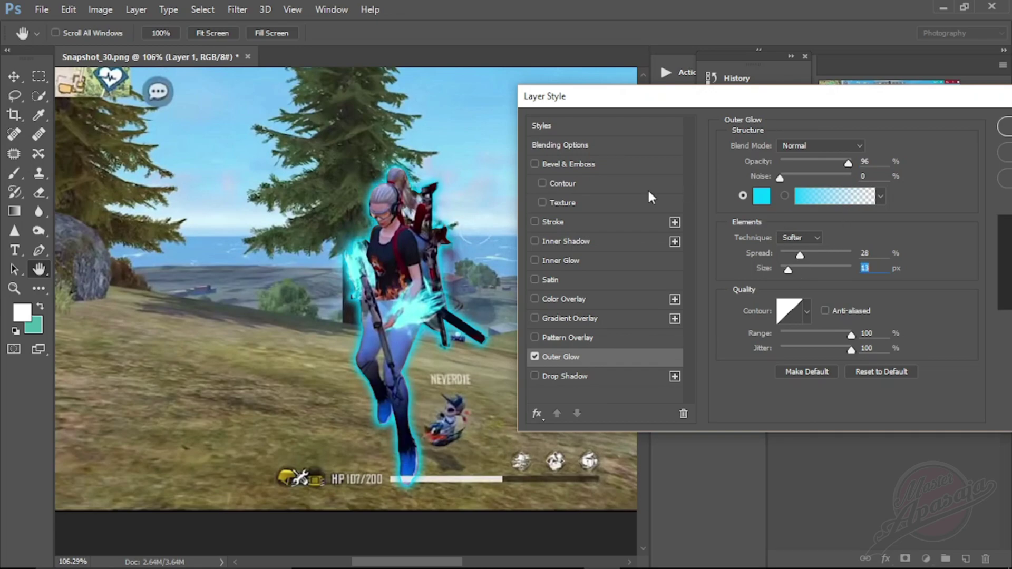
# Add an Inner Shadow effect to the character cut-out and apply the layer styles.
pyautogui.click(543, 242)
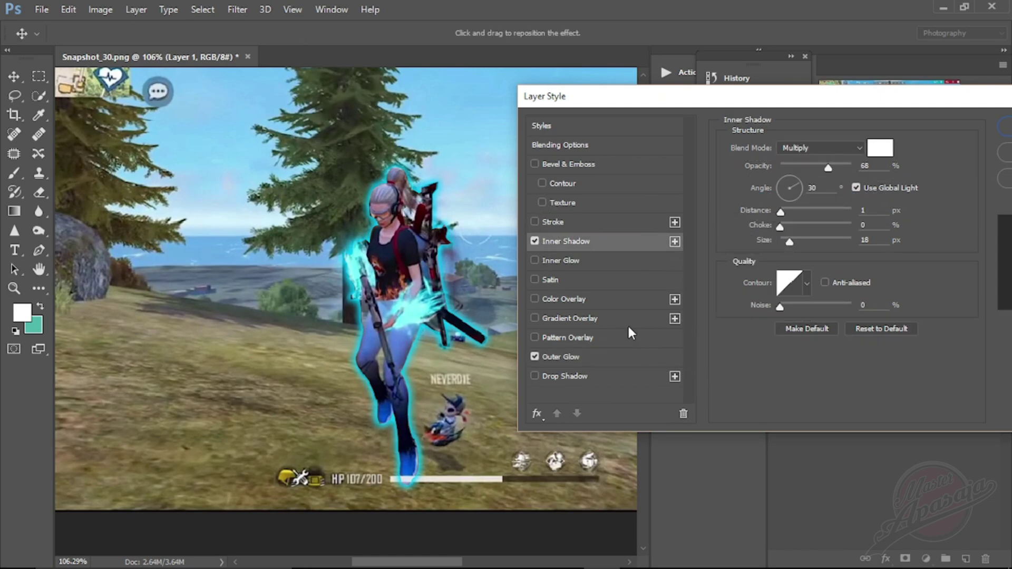
pyautogui.moveTo(901, 100); pyautogui.dragTo(849, 117)
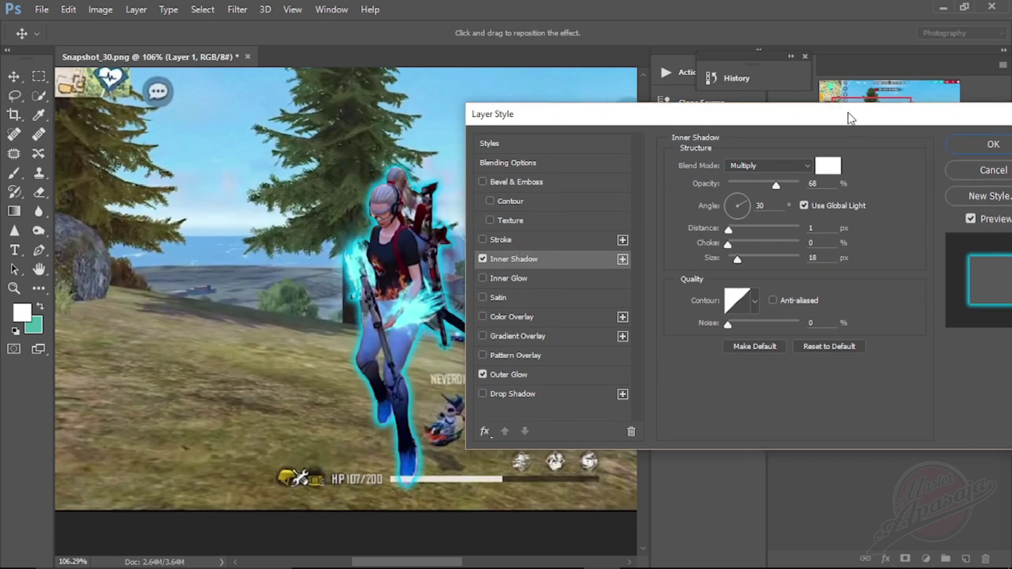
pyautogui.click(975, 141)
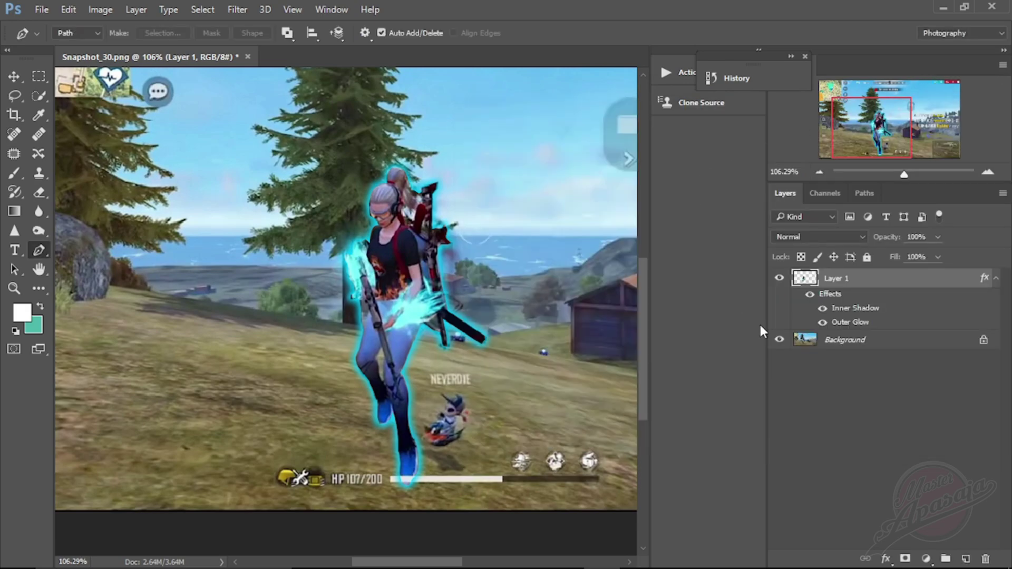
# Hide the Background layer and save the glowing cut-out in PNG format as "Snapshot_30 png" in the Snapshot folder.
pyautogui.click(779, 340)
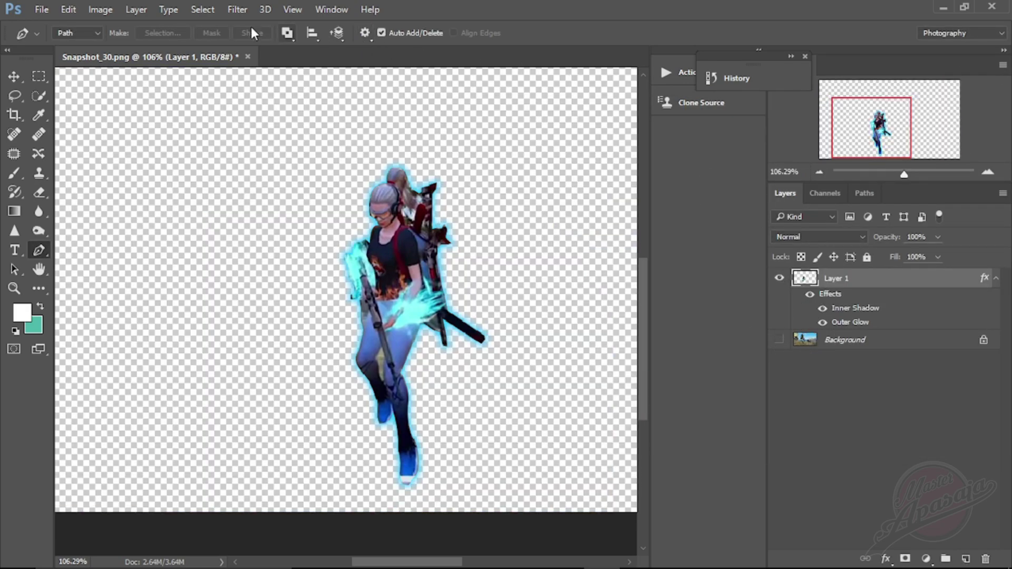
pyautogui.click(46, 11)
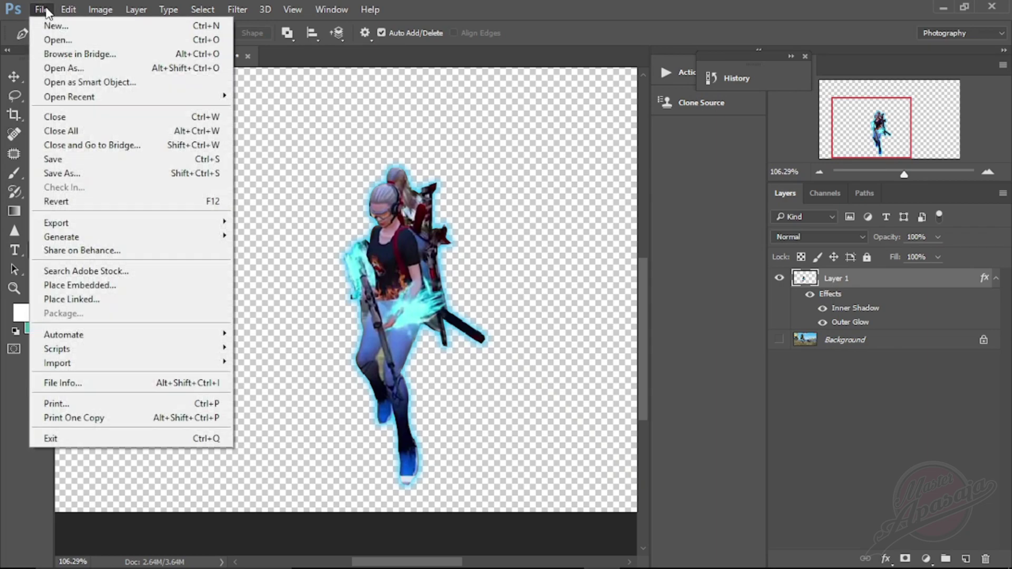
pyautogui.click(69, 162)
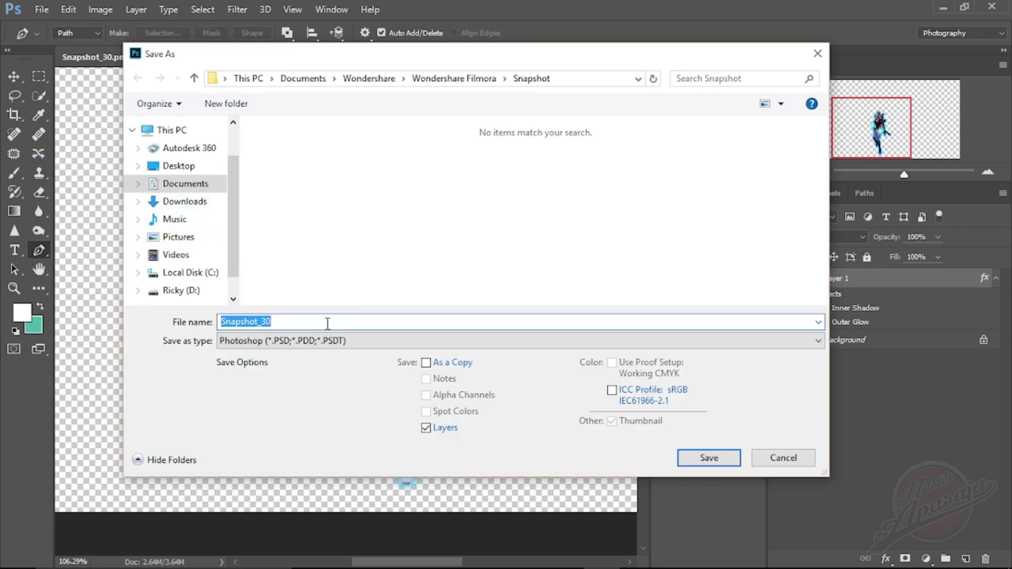
pyautogui.click(333, 341)
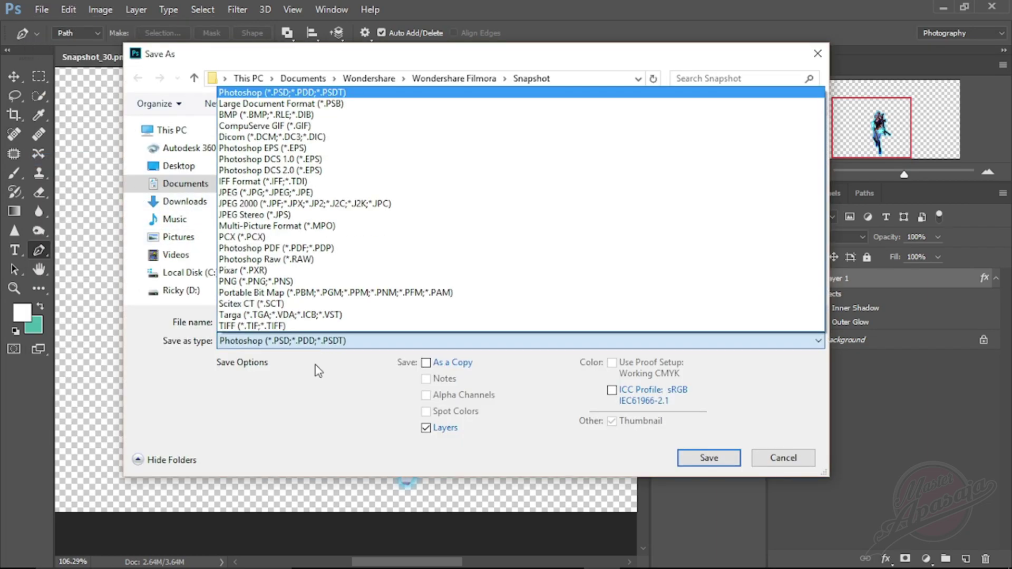
pyautogui.click(295, 279)
pyautogui.click(307, 321)
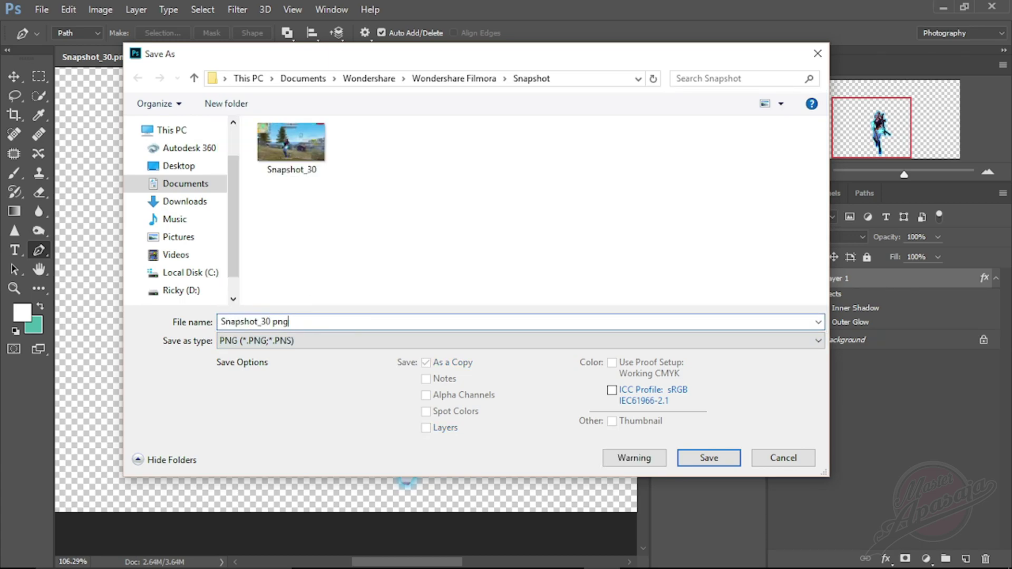
pyautogui.click(704, 459)
pyautogui.click(559, 173)
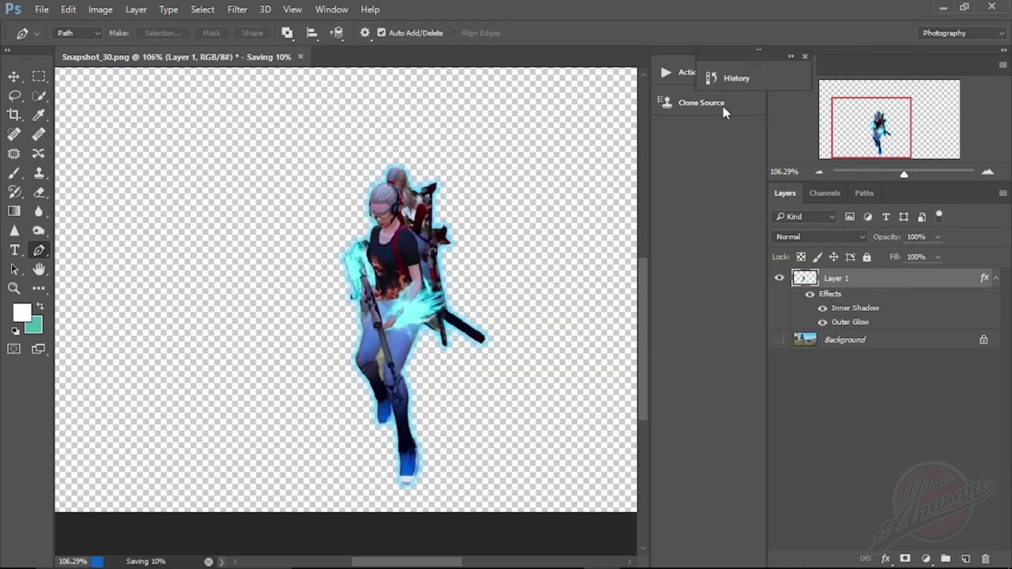
# Switch to Filmora and import the "Snapshot_30 png" file from the Snapshot folder into the project media.
pyautogui.click(942, 7)
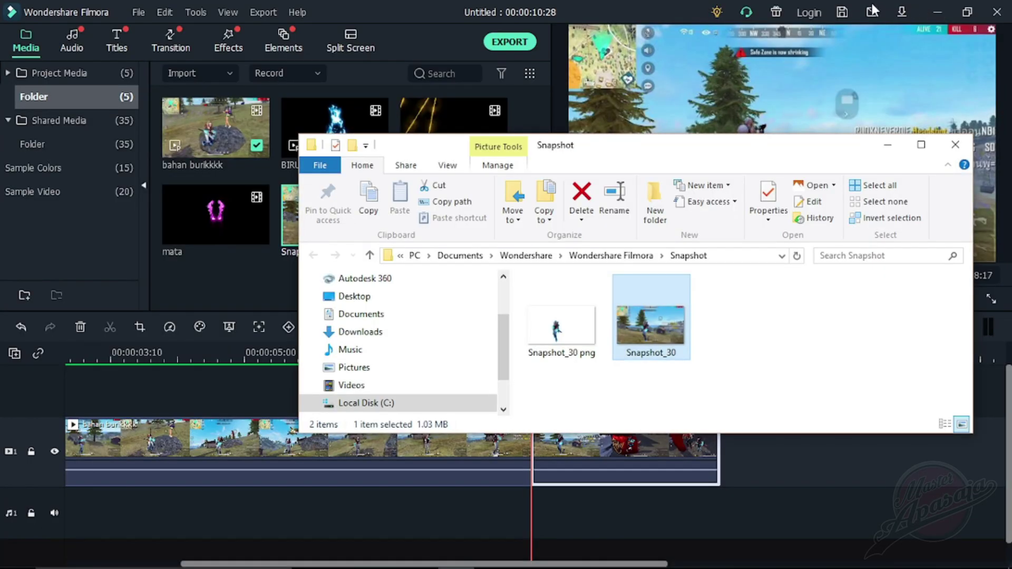
pyautogui.moveTo(621, 147); pyautogui.dragTo(737, 110)
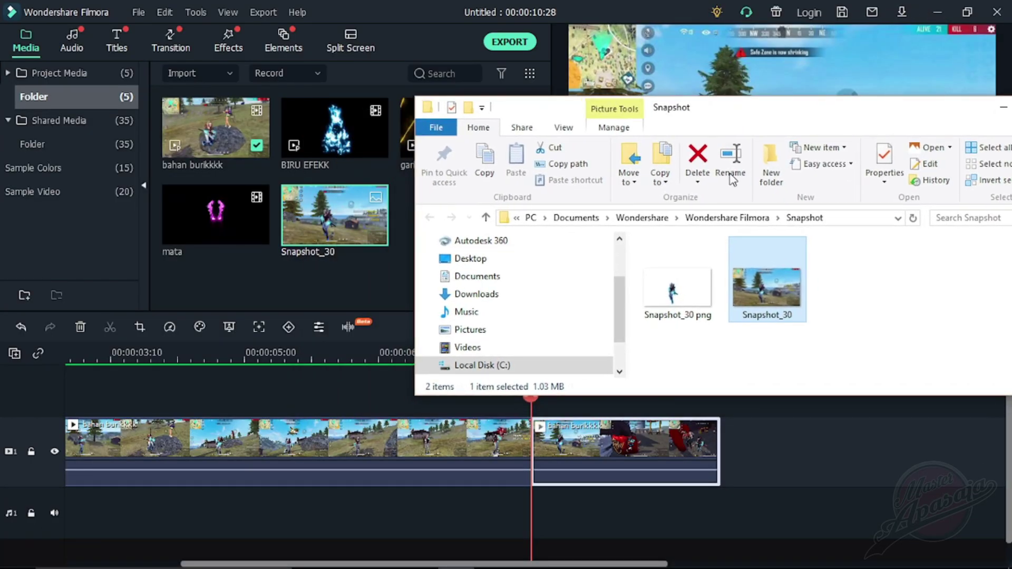
pyautogui.click(689, 301)
pyautogui.moveTo(689, 301); pyautogui.dragTo(348, 275)
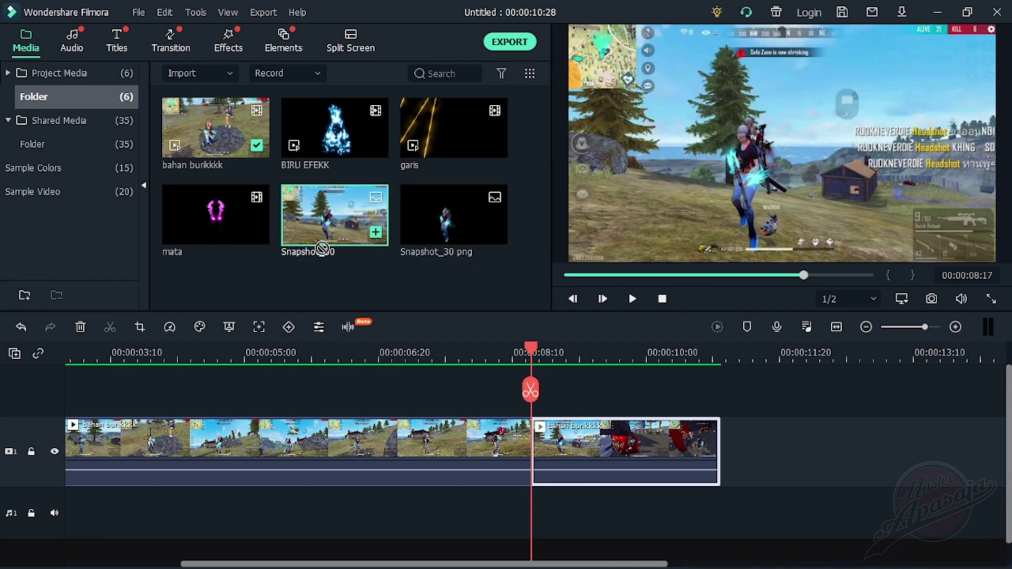
# Insert the Snapshot_30 image at the split between the two gameplay clips and preview that section.
pyautogui.moveTo(430, 311); pyautogui.dragTo(537, 452)
pyautogui.press('space')
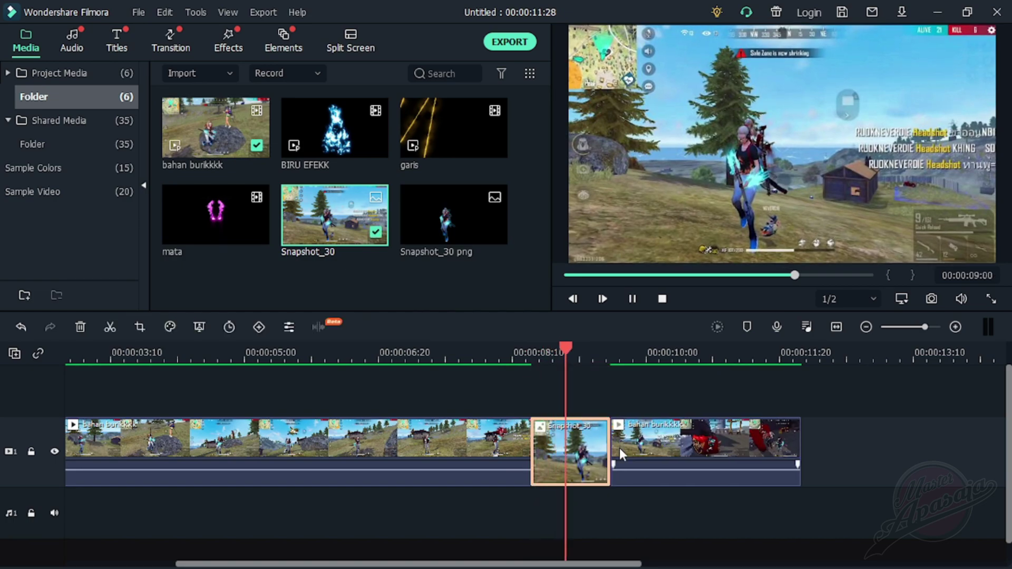
pyautogui.press('space')
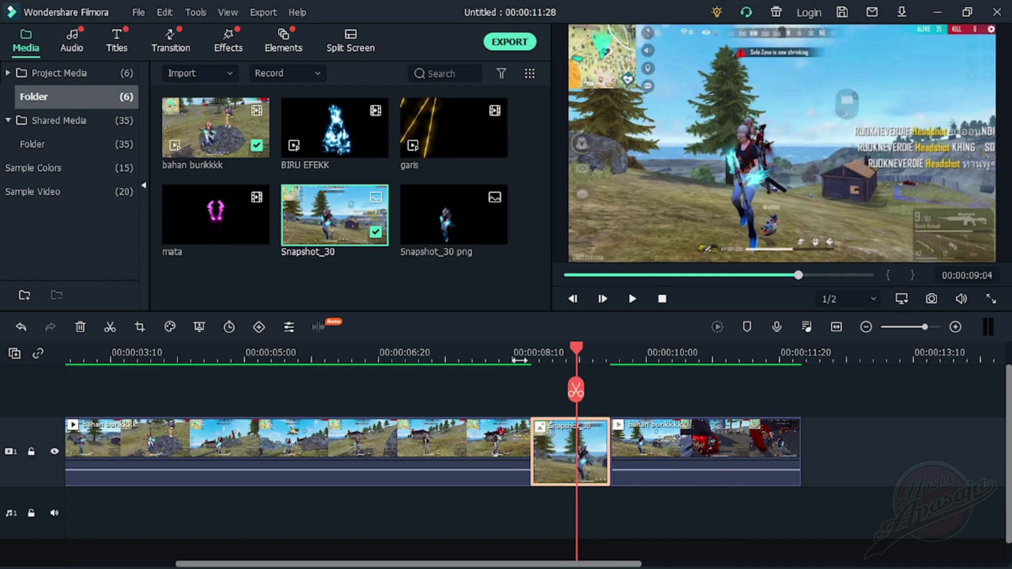
pyautogui.click(527, 356)
pyautogui.press('space')
pyautogui.press('space')
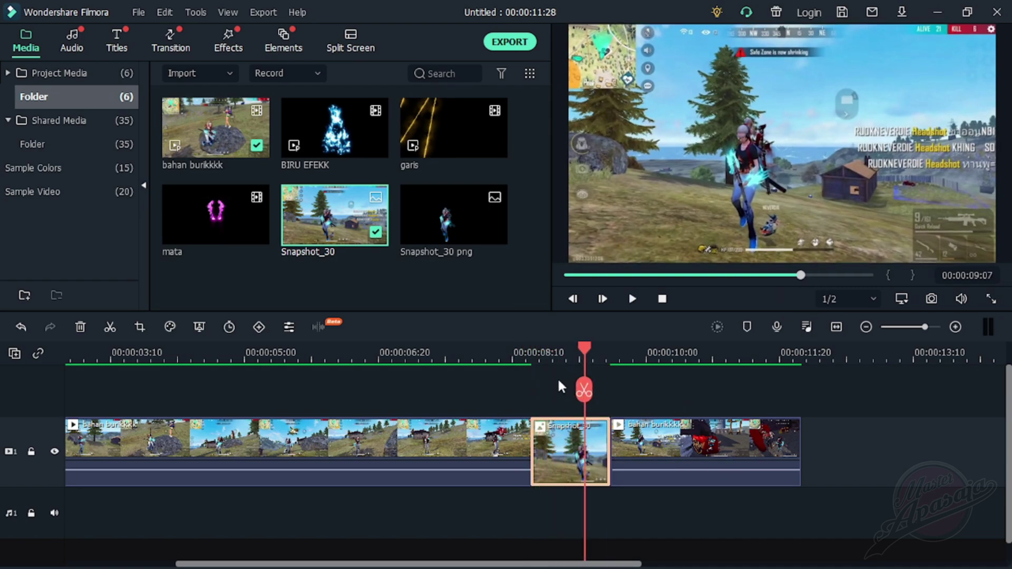
# Open colour correction for the Snapshot_30 clip on the timeline and apply the Black&White preset.
pyautogui.rightClick(563, 447)
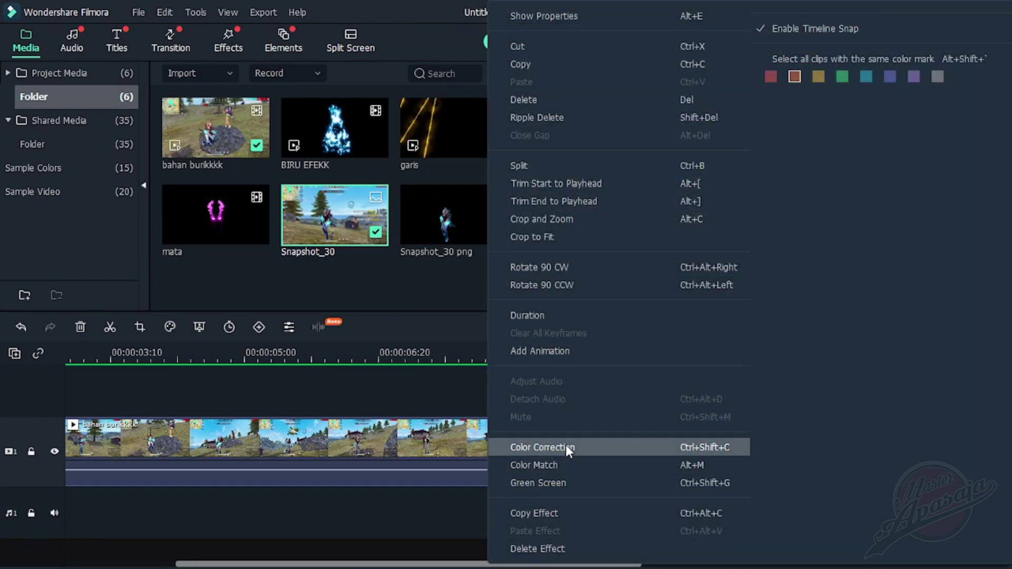
pyautogui.click(567, 447)
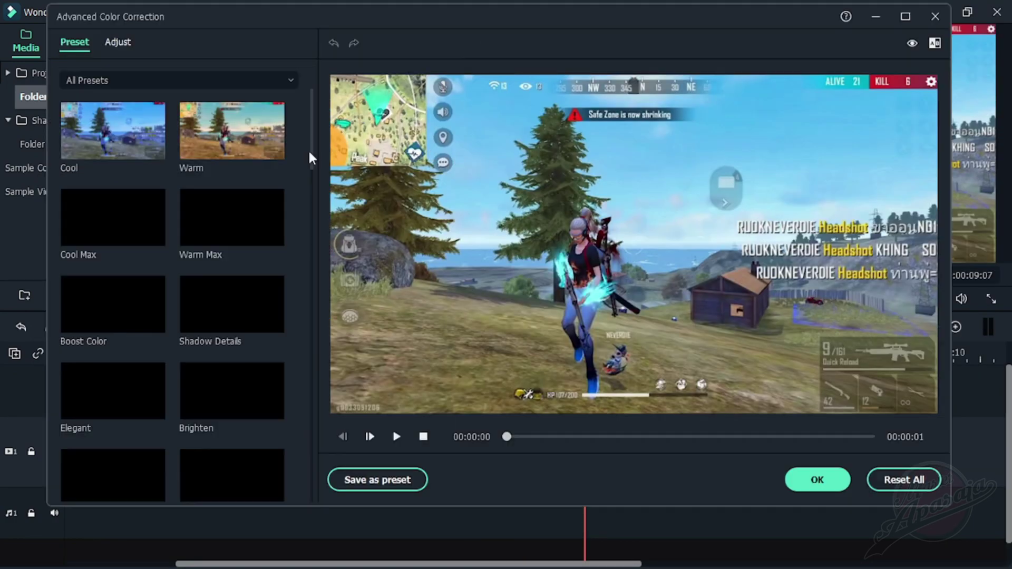
pyautogui.moveTo(314, 149); pyautogui.dragTo(298, 242)
pyautogui.click(223, 333)
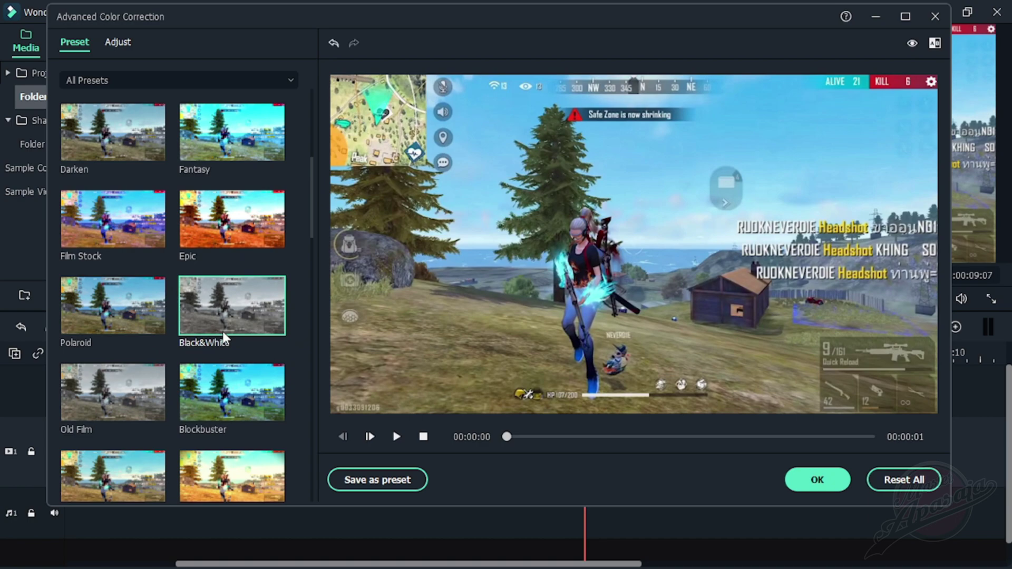
# Darken the snapshot with light adjustments of Highlights -74, Shadows -70, Whites -85 and Blacks -21, and apply the correction.
pyautogui.click(116, 41)
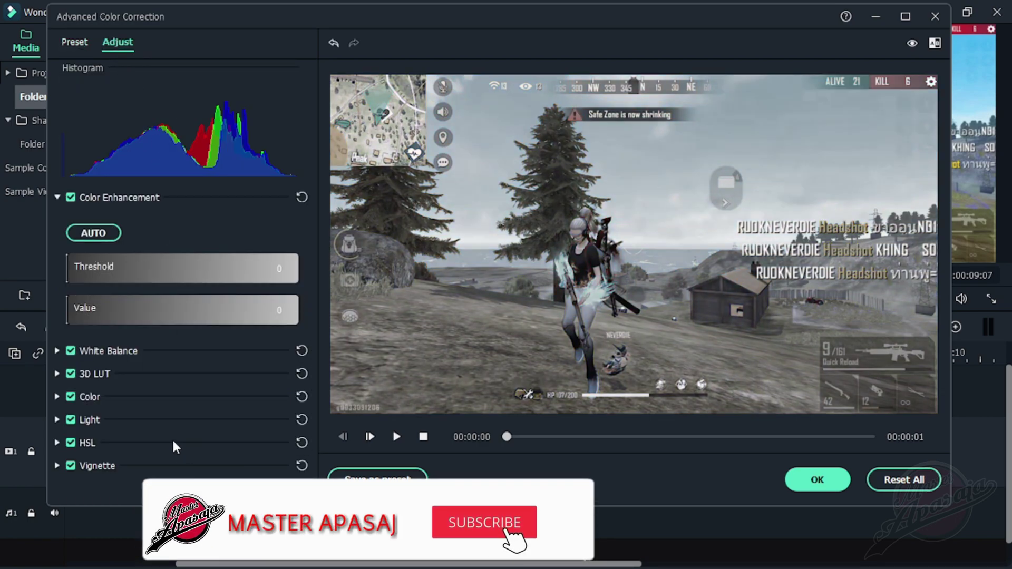
pyautogui.click(57, 420)
pyautogui.moveTo(317, 300); pyautogui.dragTo(300, 407)
pyautogui.moveTo(166, 302); pyautogui.dragTo(92, 305)
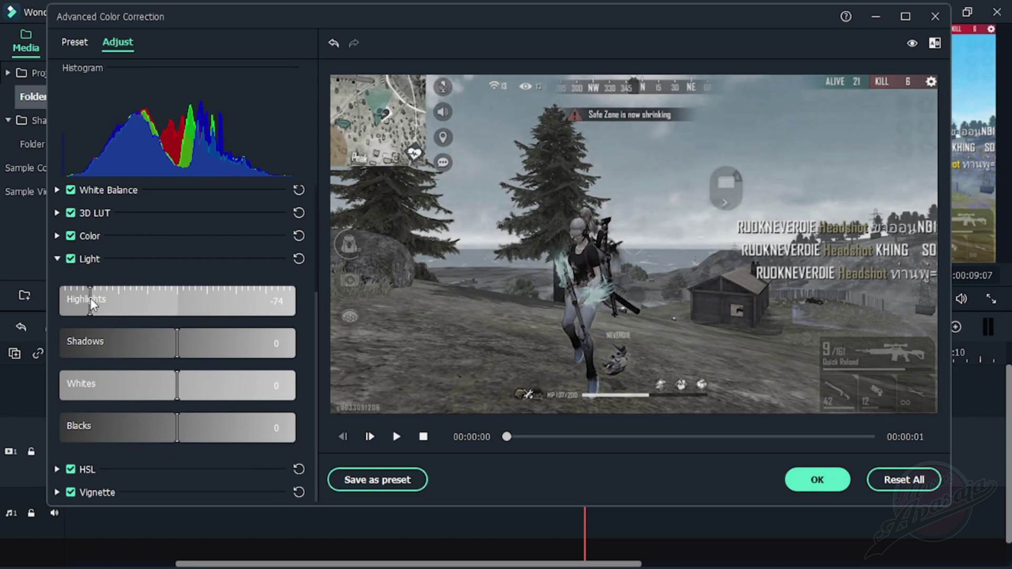
pyautogui.moveTo(175, 356); pyautogui.dragTo(87, 351)
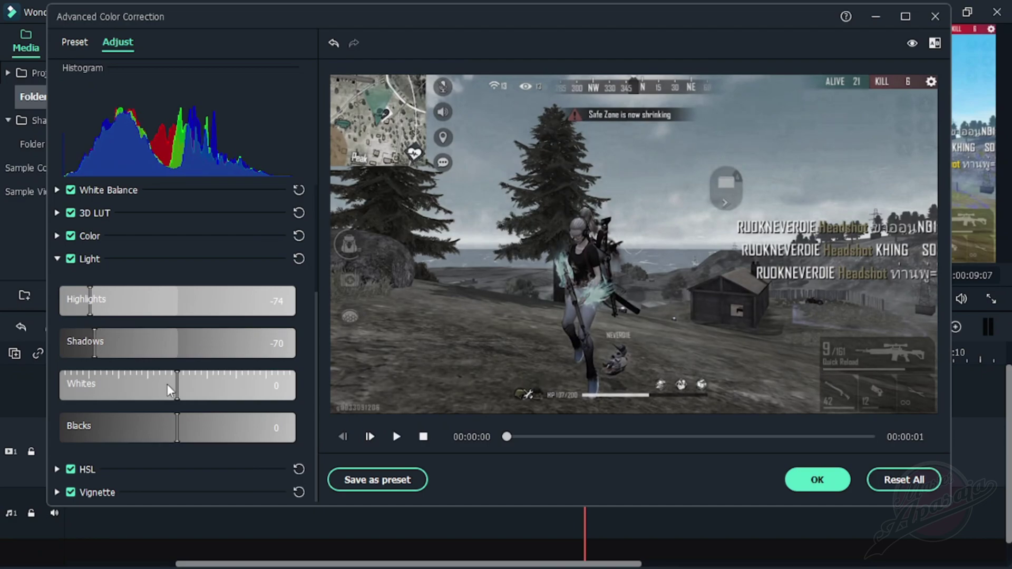
pyautogui.moveTo(176, 395); pyautogui.dragTo(80, 394)
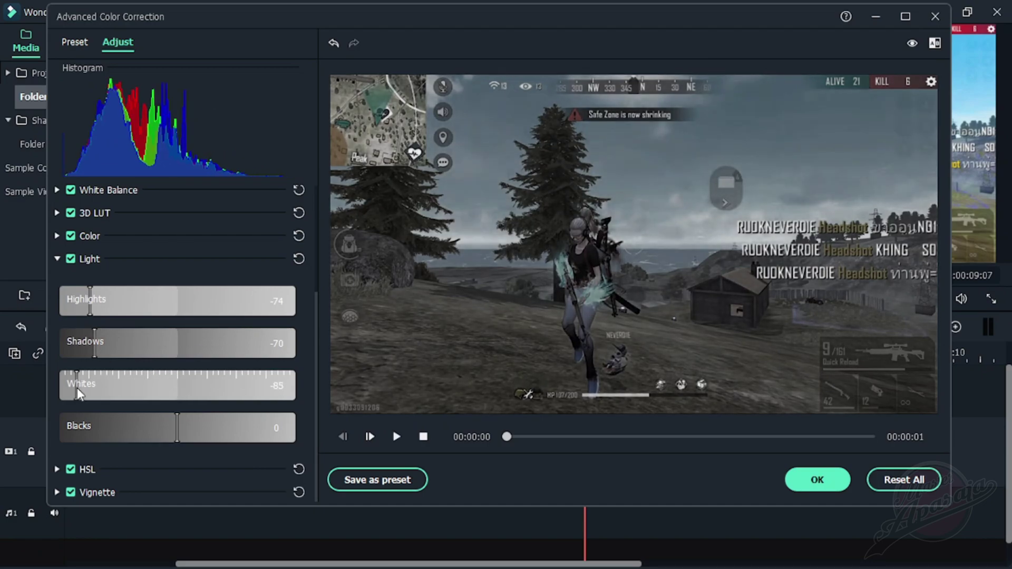
pyautogui.moveTo(178, 432); pyautogui.dragTo(154, 436)
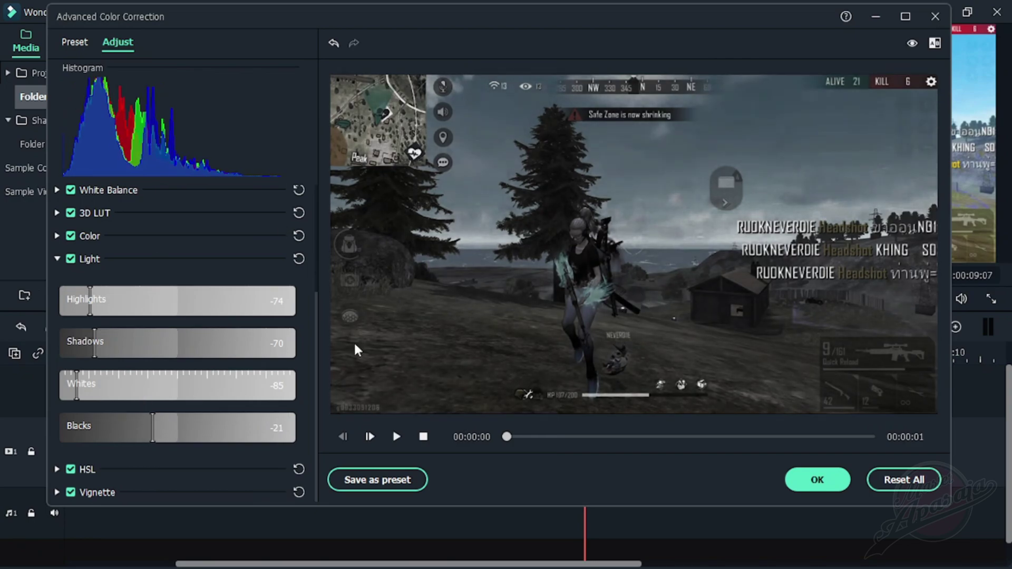
pyautogui.click(814, 478)
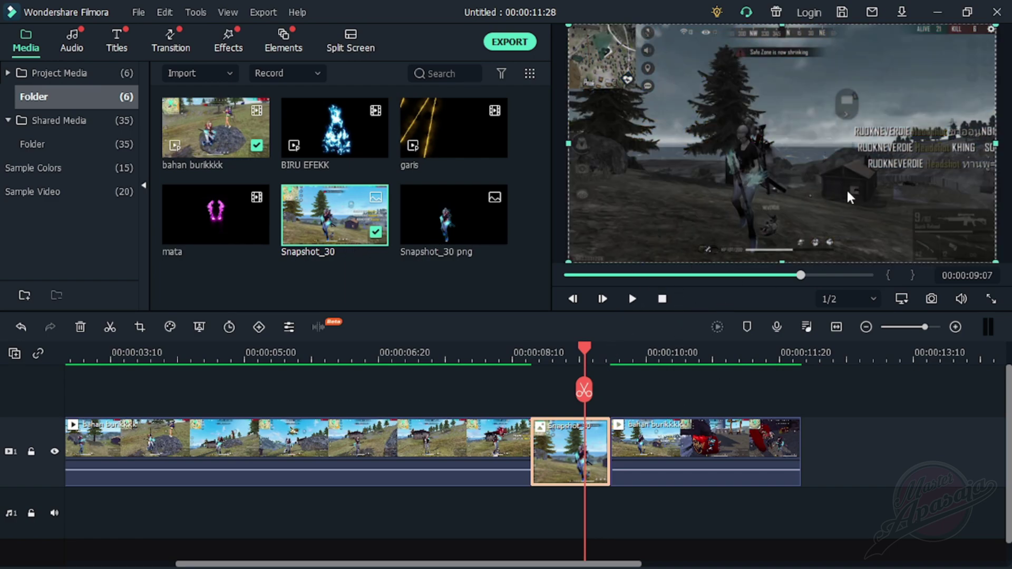
# Add two video tracks and place the "Snapshot_30 png" cut-out on track 3, aligned with the darkened snapshot.
pyautogui.click(432, 248)
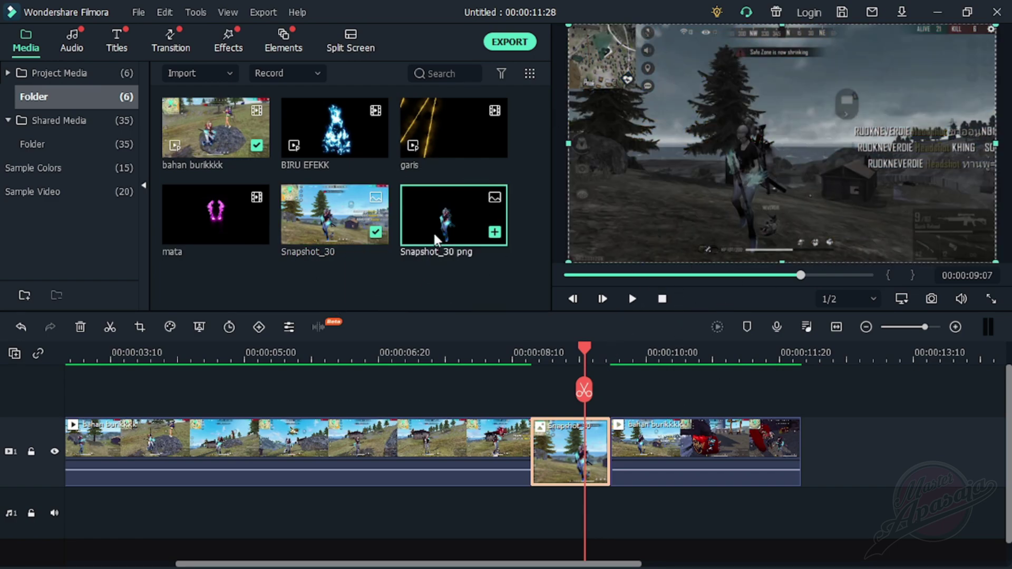
pyautogui.click(31, 403)
pyautogui.click(15, 353)
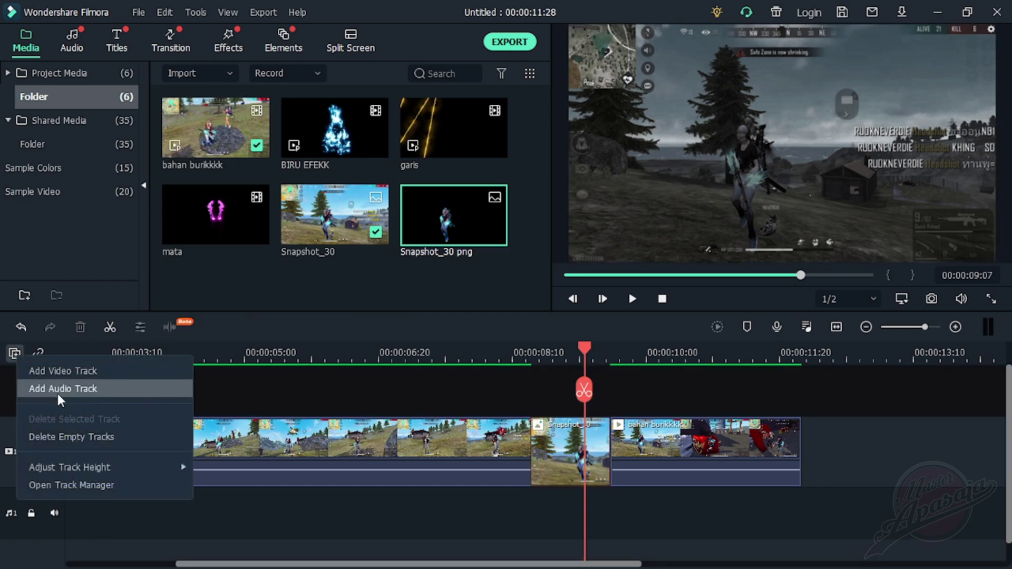
pyautogui.click(70, 370)
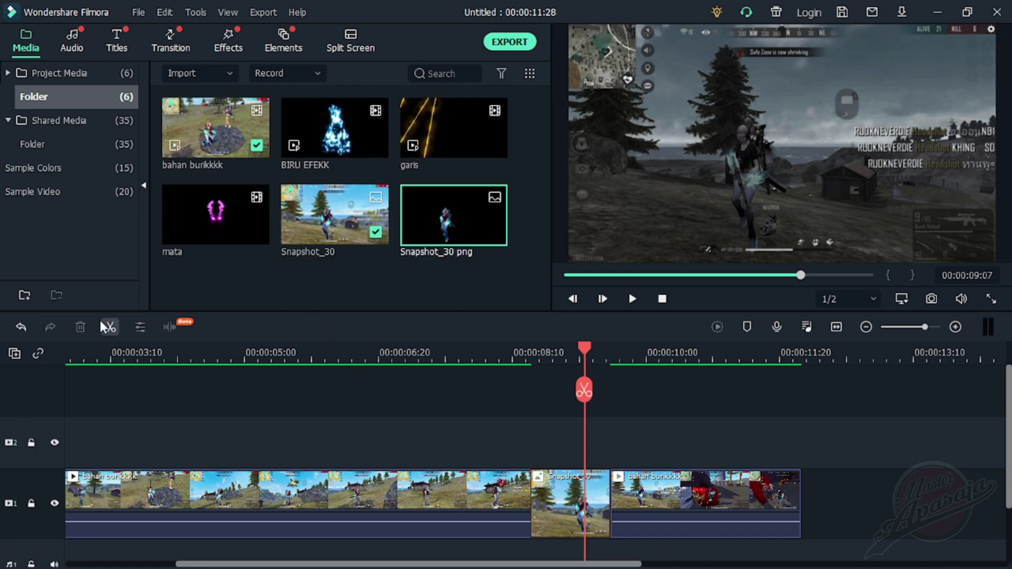
pyautogui.click(14, 353)
pyautogui.click(53, 375)
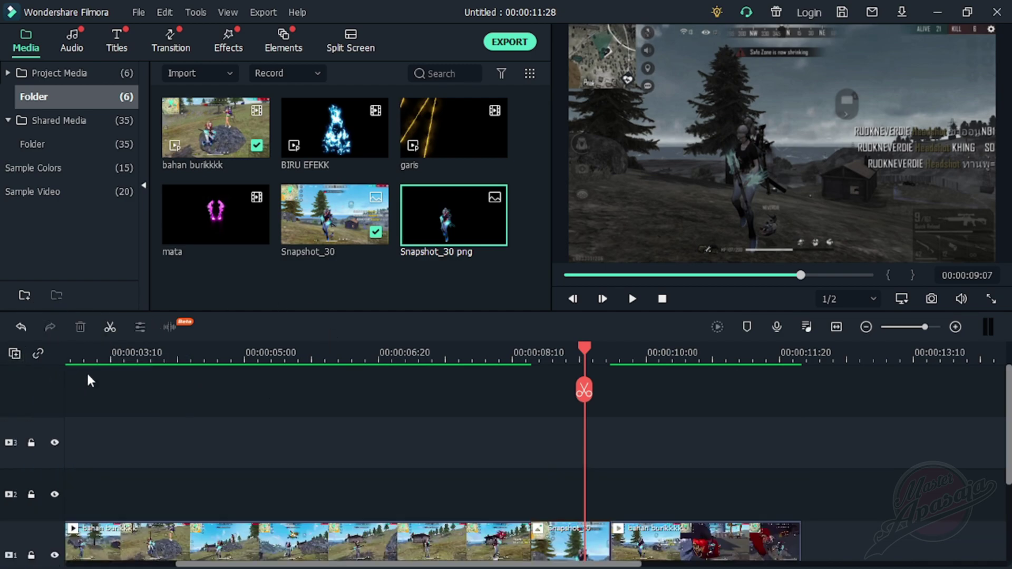
pyautogui.moveTo(463, 219); pyautogui.dragTo(537, 439)
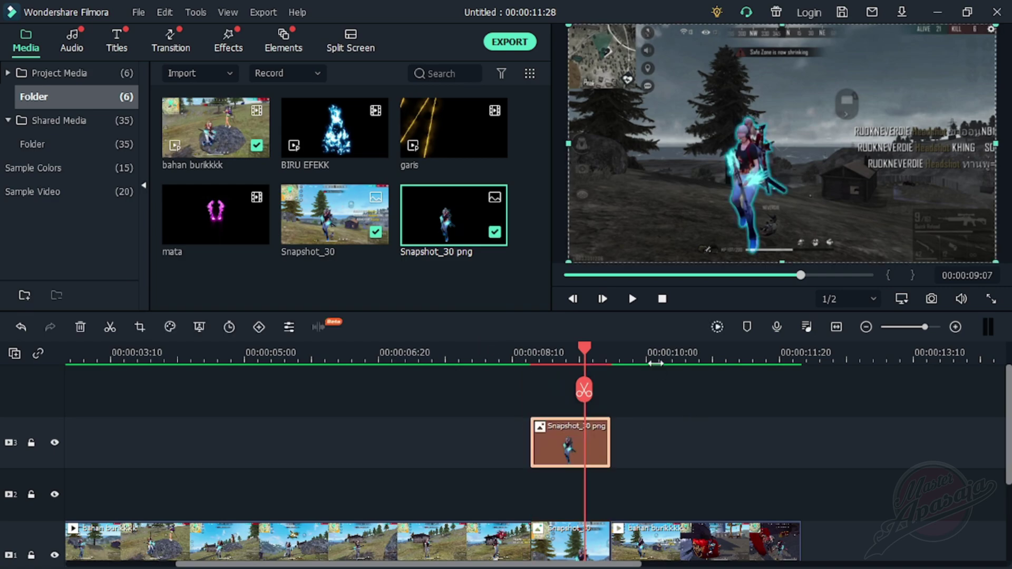
# Place the BIRU EFEKK clip on track 2 below the cut-out and trim its end to match the snapshot.
pyautogui.scroll(1, 655, 363)
pyautogui.scroll(-2, 730, 386)
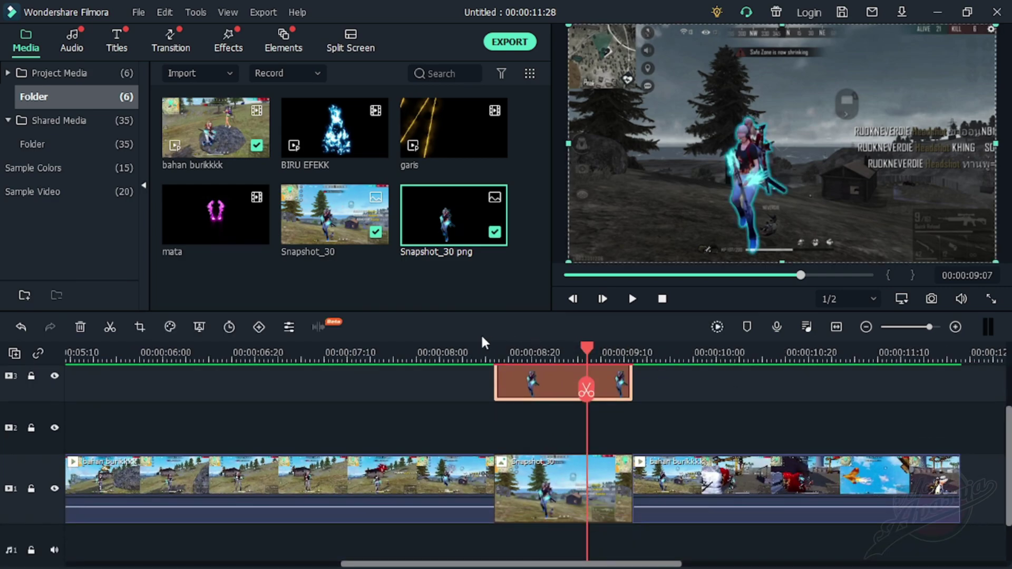
pyautogui.moveTo(474, 352); pyautogui.dragTo(536, 352)
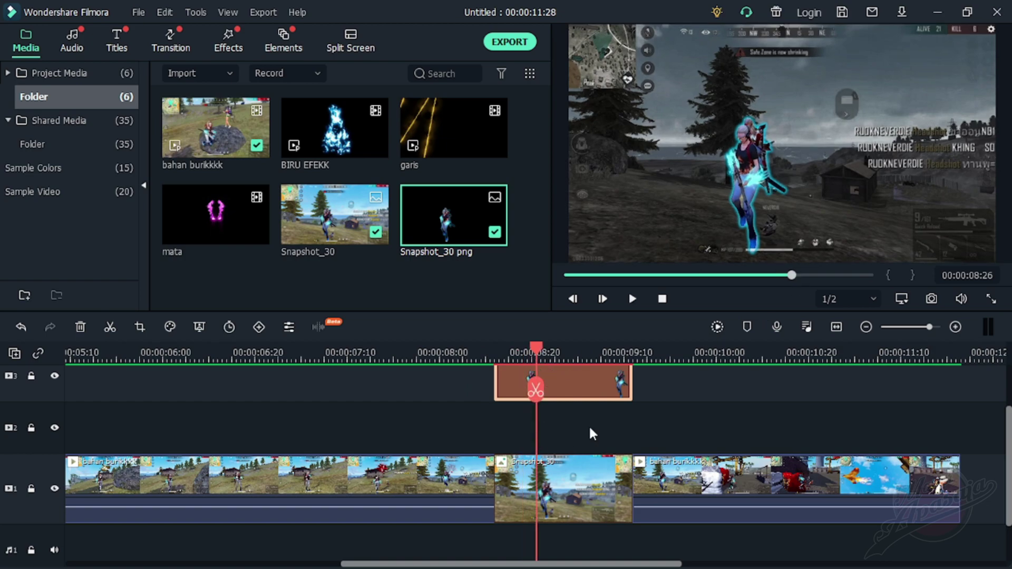
pyautogui.moveTo(315, 141); pyautogui.dragTo(497, 430)
pyautogui.moveTo(995, 420); pyautogui.dragTo(631, 422)
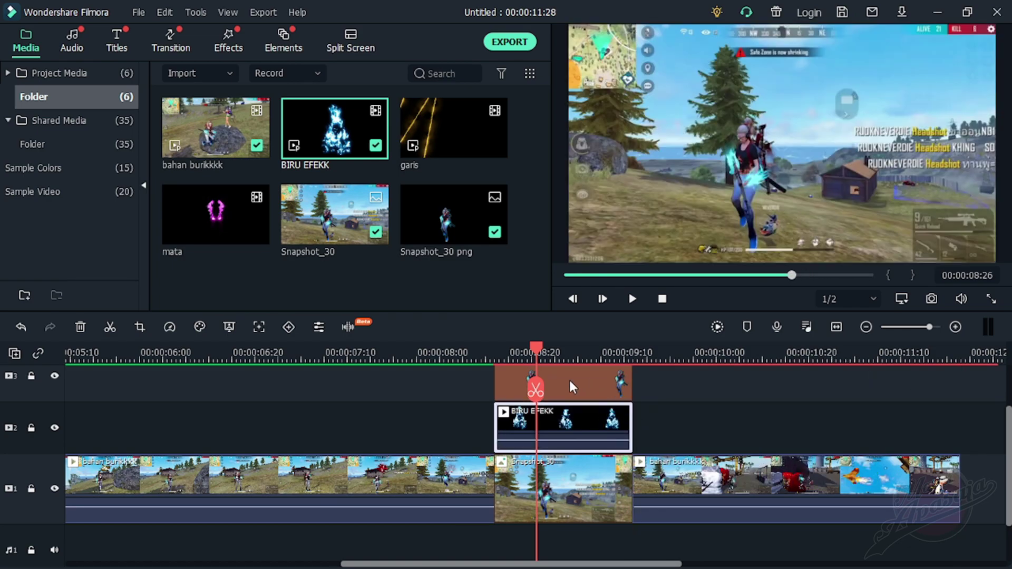
# Open the BIRU EFEKK clip's properties and set its position to X -53 and Y 22, behind the character.
pyautogui.rightClick(584, 425)
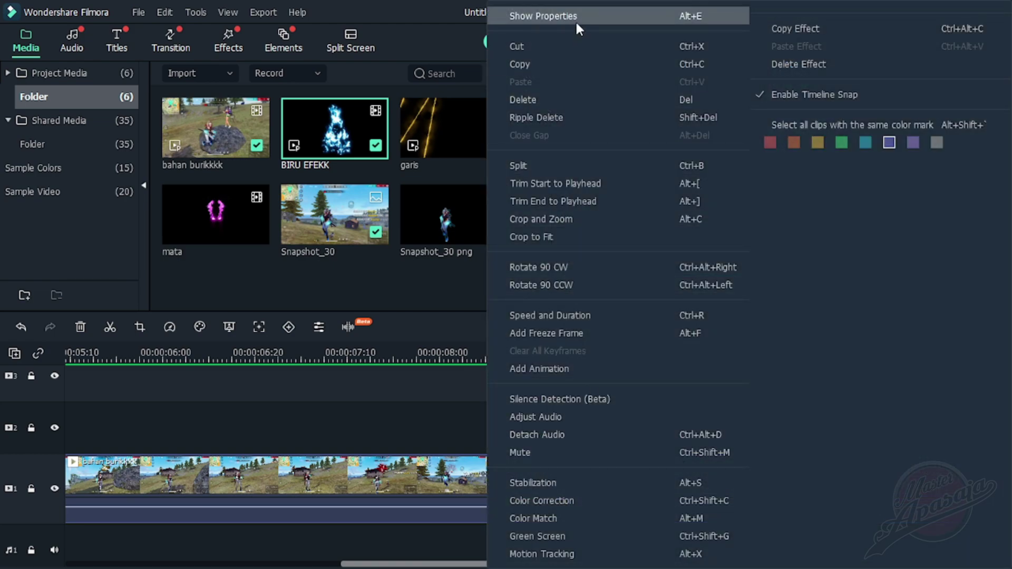
pyautogui.click(576, 25)
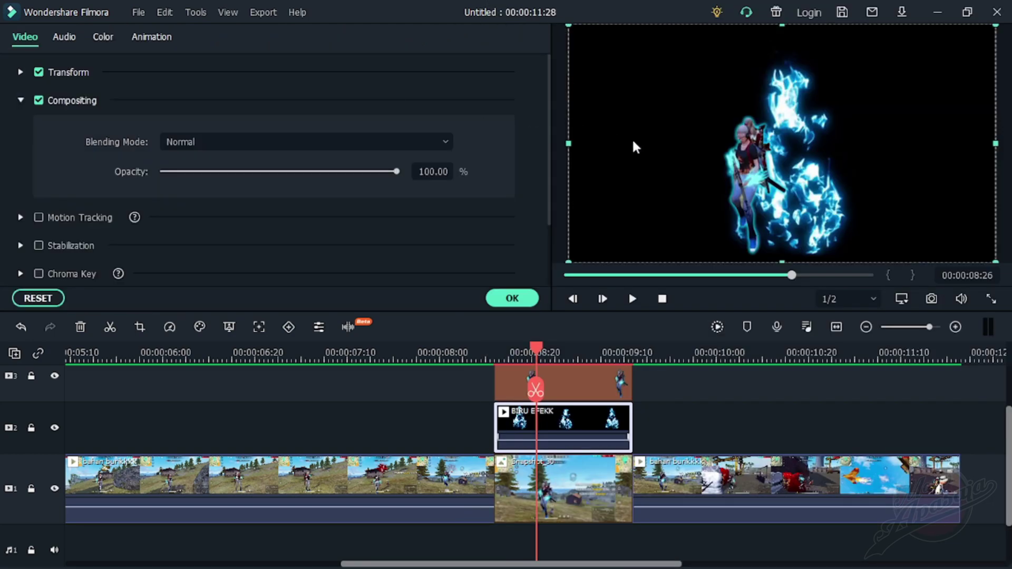
pyautogui.click(20, 72)
pyautogui.moveTo(207, 202)
pyautogui.mouseDown()
pyautogui.moveTo(222, 202)
pyautogui.moveTo(169, 199)
pyautogui.moveTo(190, 199)
pyautogui.mouseUp()
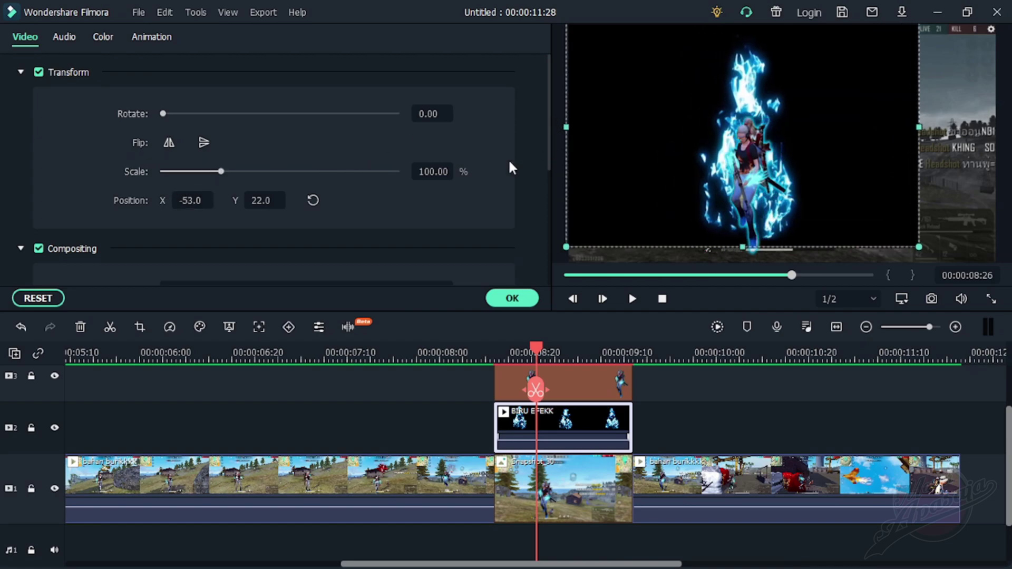
# Set the BIRU EFEKK clip's X position to -52 and resize it to 39.35% scale, with Y at 28.5.
pyautogui.moveTo(211, 203); pyautogui.dragTo(211, 202)
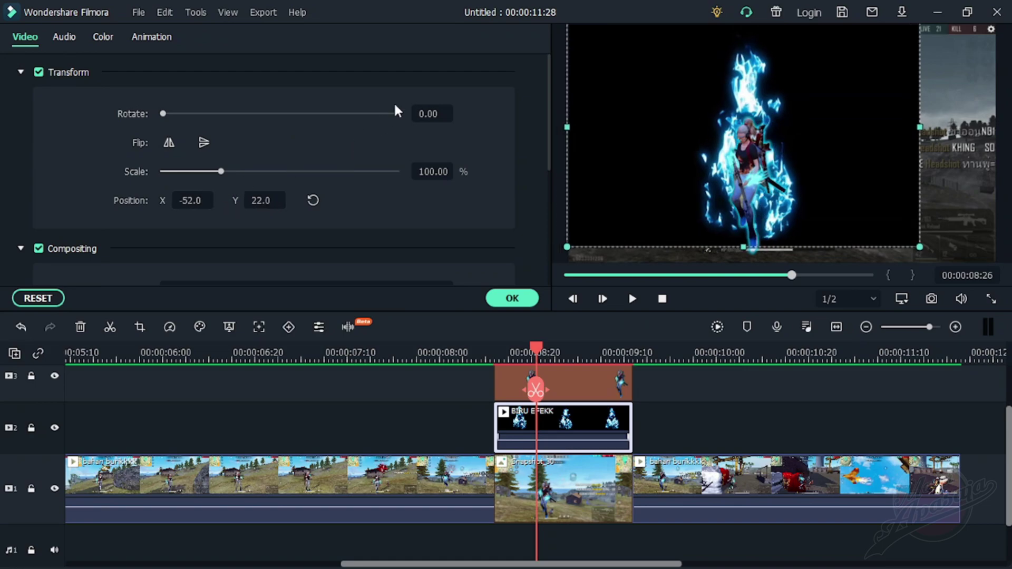
pyautogui.moveTo(432, 173); pyautogui.dragTo(414, 172)
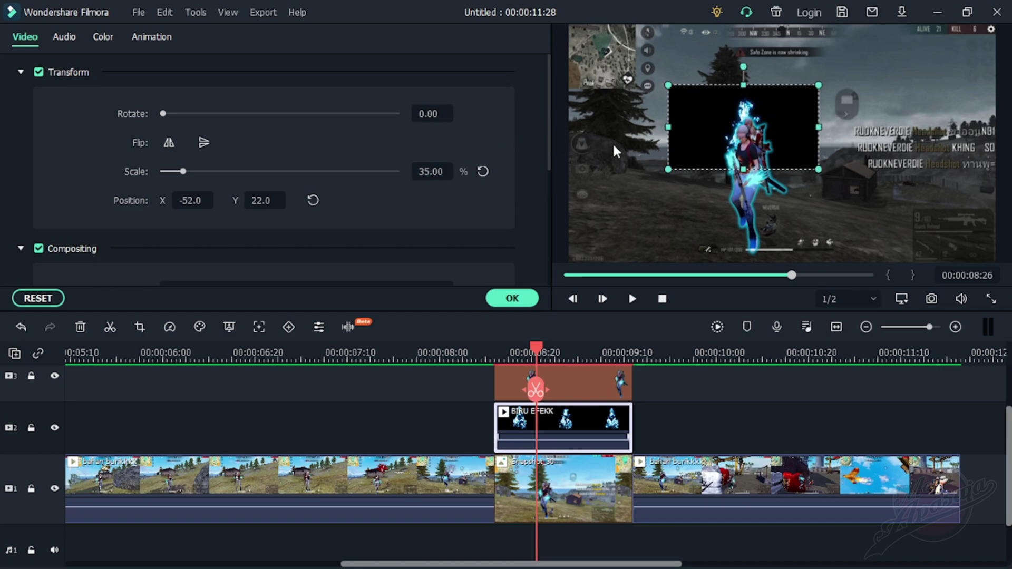
pyautogui.moveTo(745, 85)
pyautogui.mouseDown()
pyautogui.moveTo(738, 57)
pyautogui.moveTo(740, 75)
pyautogui.mouseUp()
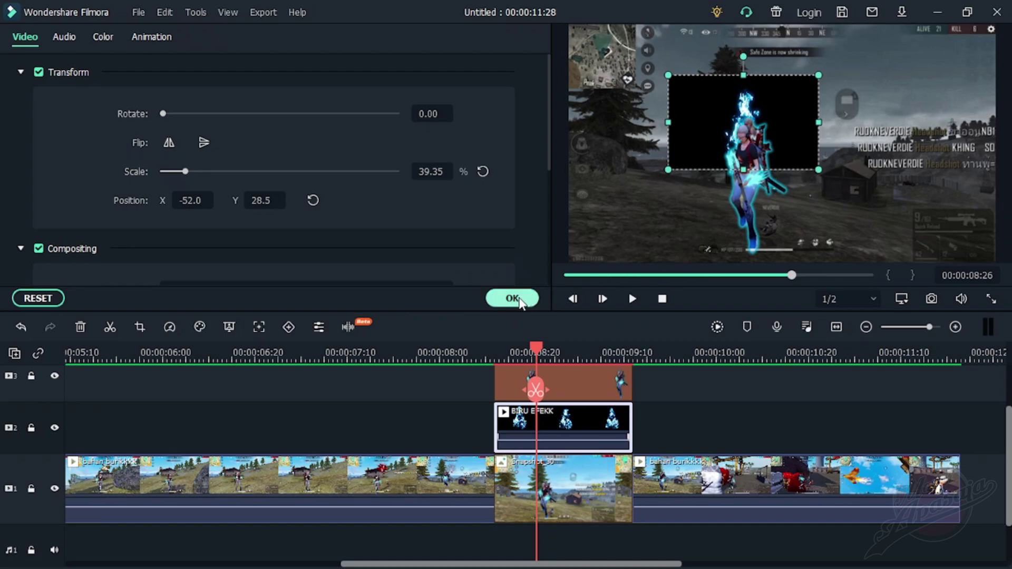
# Set the BIRU EFEKK clip's blending mode to Screen and play back the result.
pyautogui.click(22, 248)
pyautogui.moveTo(549, 100); pyautogui.dragTo(543, 167)
pyautogui.click(20, 145)
pyautogui.click(252, 188)
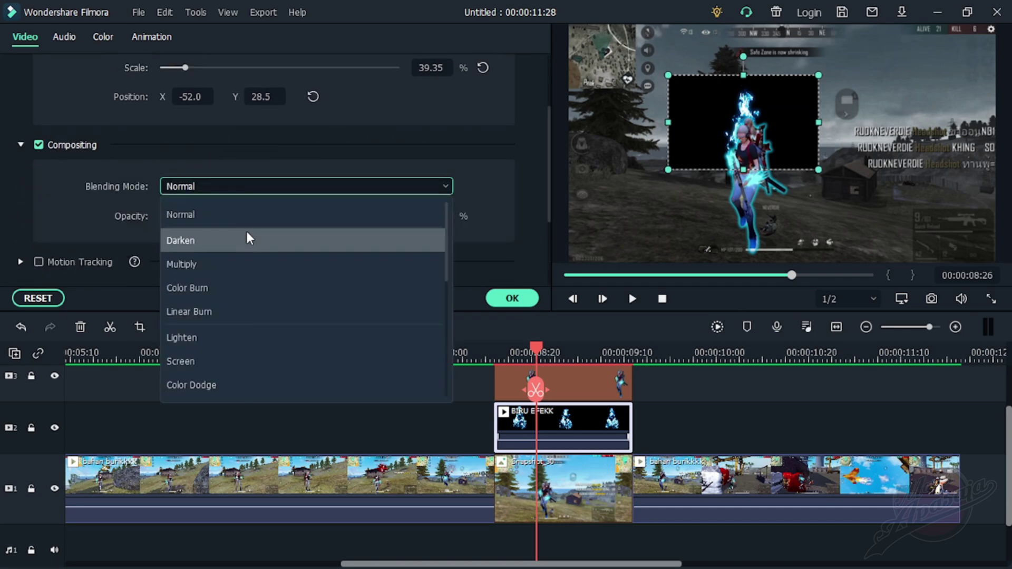
pyautogui.click(227, 361)
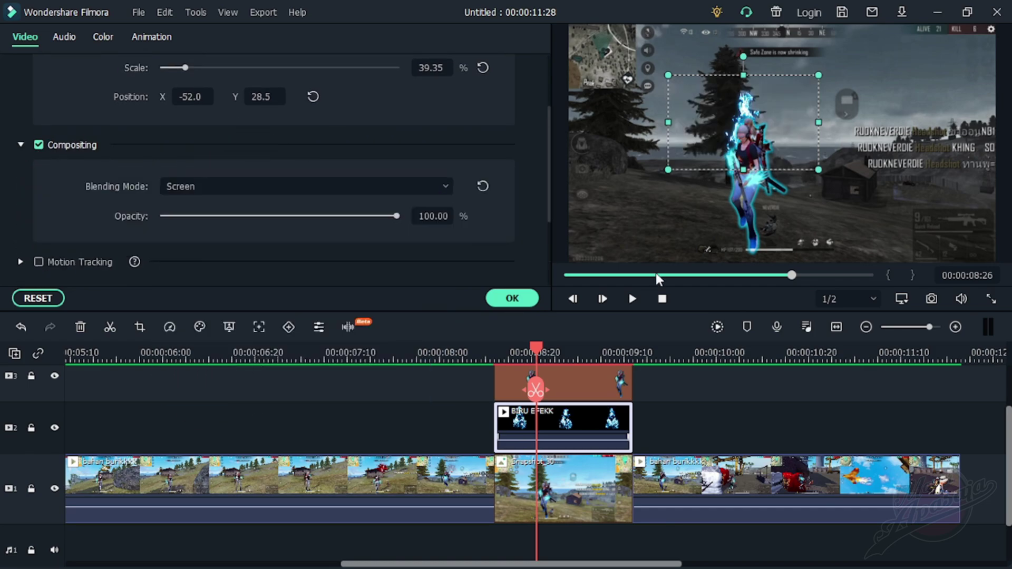
pyautogui.click(472, 350)
pyautogui.press('space')
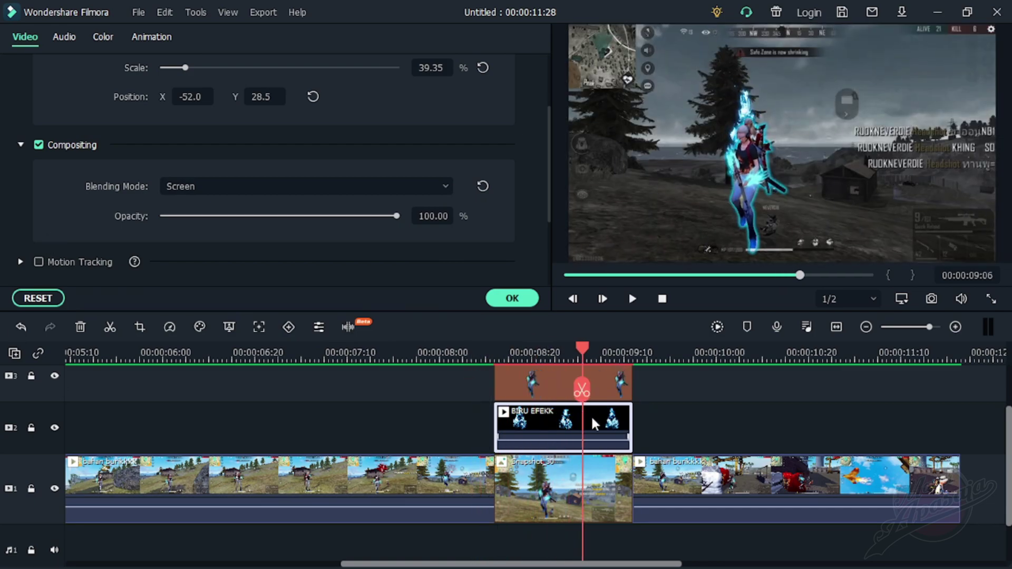
# Lock video tracks 3 and 1, leaving the BIRU EFEKK track editable.
pyautogui.scroll(1, 590, 415)
pyautogui.click(32, 421)
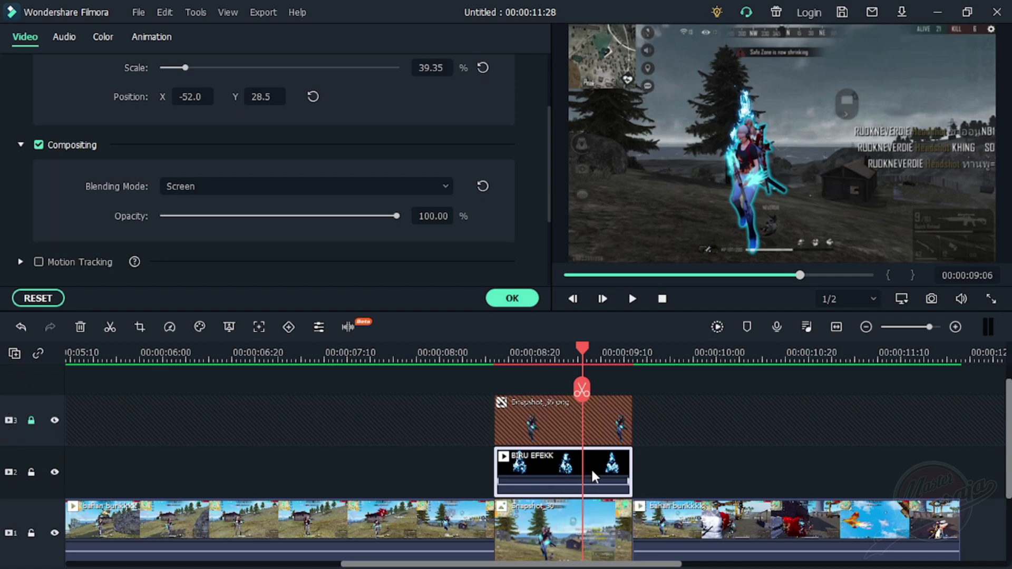
pyautogui.scroll(2, 246, 186)
pyautogui.scroll(2, 510, 156)
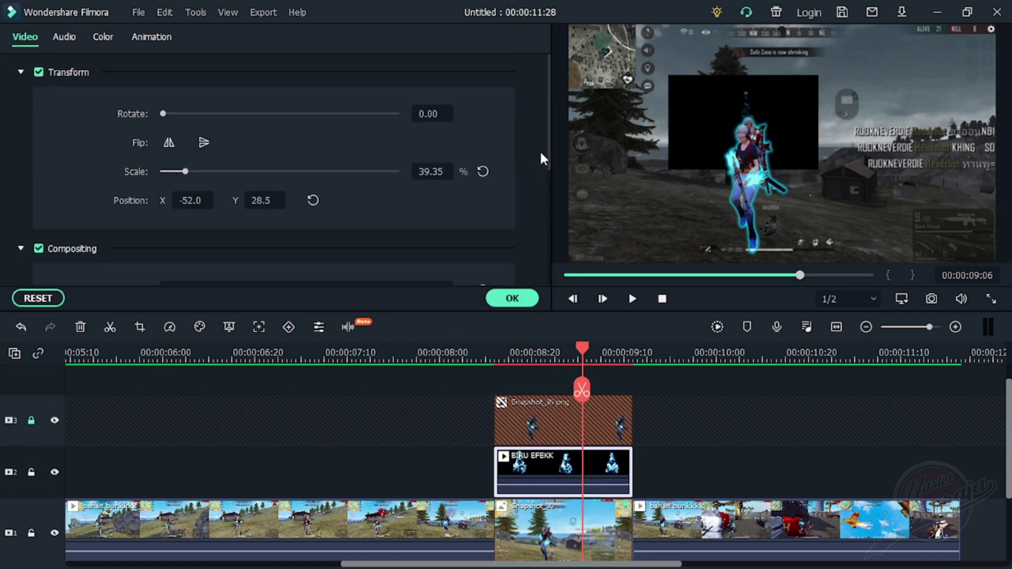
pyautogui.scroll(-1, 234, 456)
pyautogui.click(32, 510)
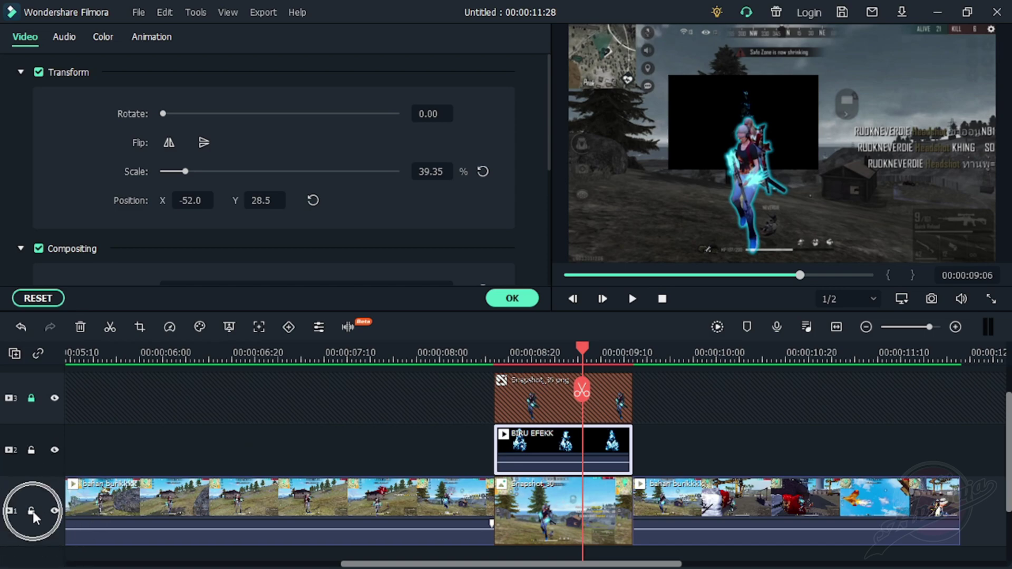
# Enlarge the BIRU EFEKK clip upward to 47.73% scale with Y at 41.6, and set its blending mode to Screen.
pyautogui.click(784, 103)
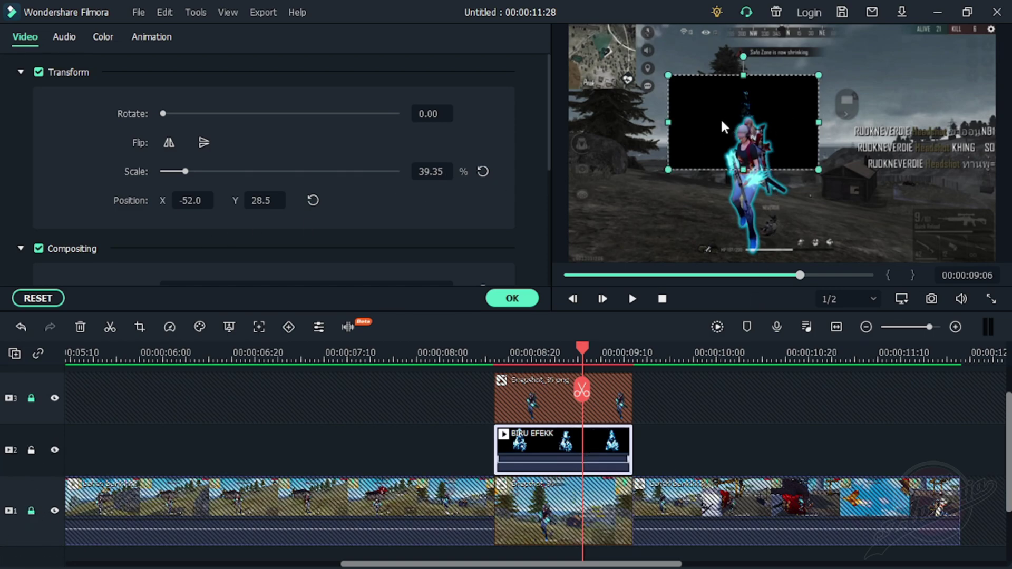
pyautogui.moveTo(743, 74); pyautogui.dragTo(744, 54)
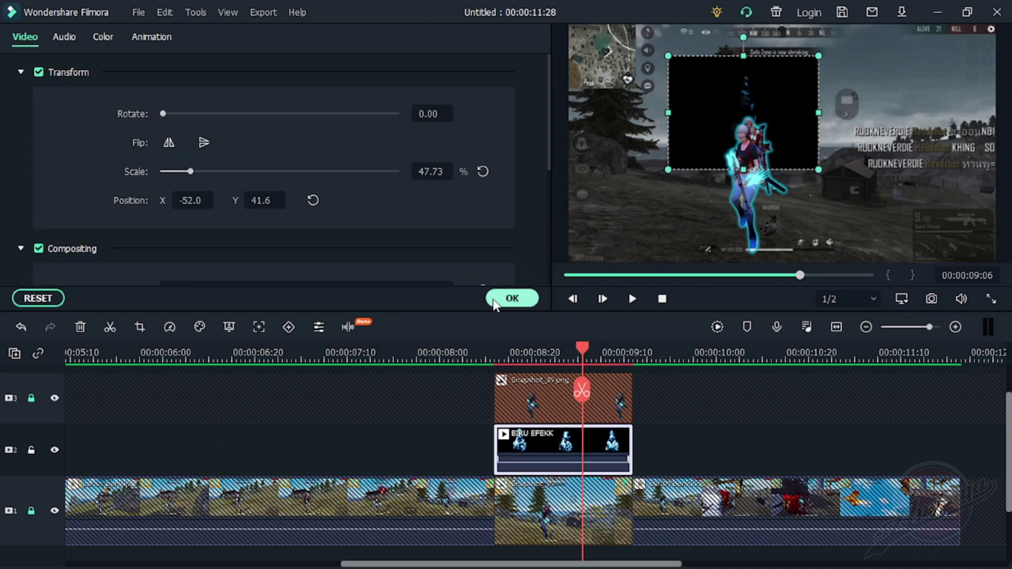
pyautogui.scroll(-5, 337, 211)
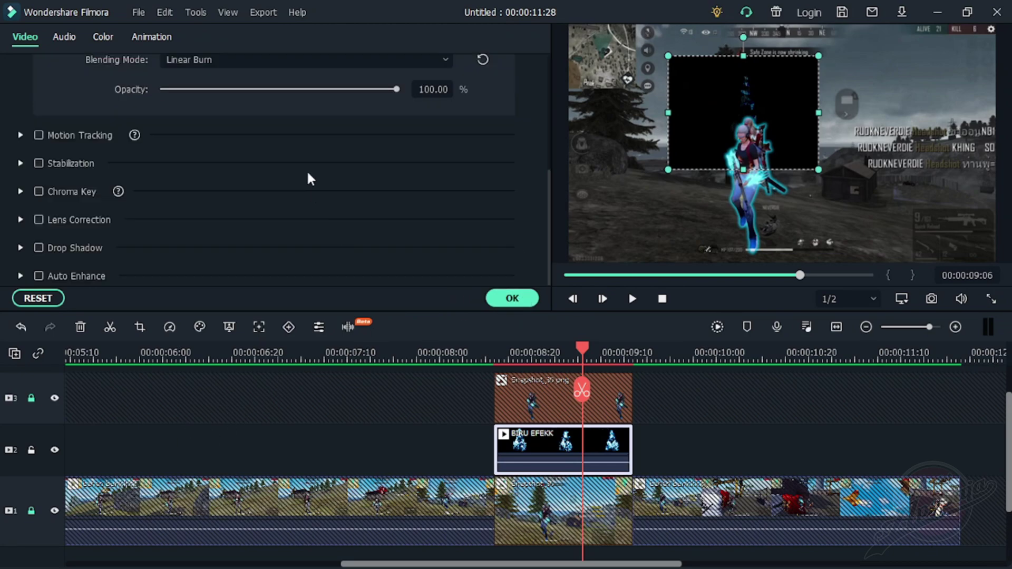
pyautogui.click(346, 58)
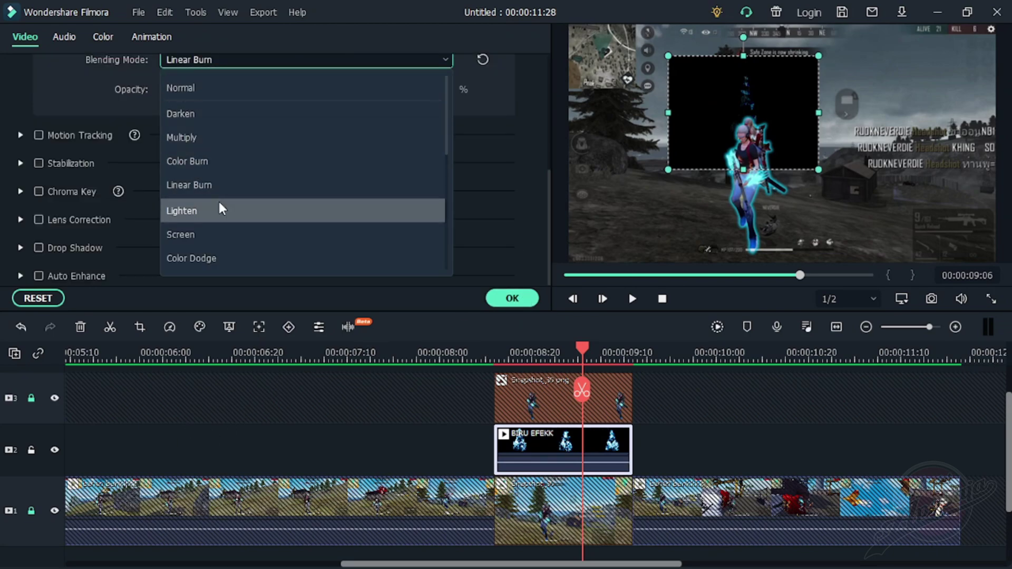
pyautogui.click(214, 232)
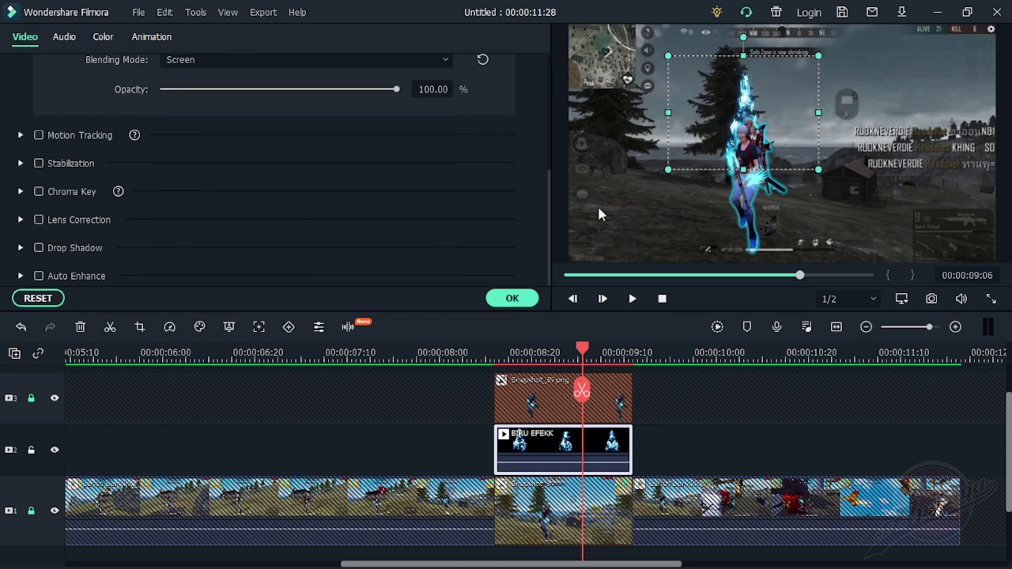
pyautogui.moveTo(551, 214); pyautogui.dragTo(546, 181)
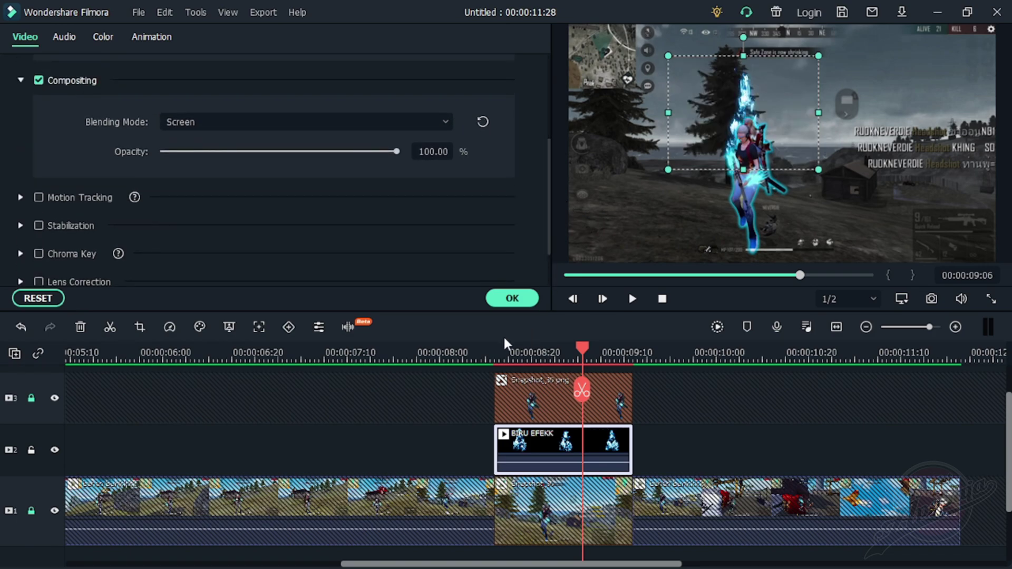
# Preview the flames over the frozen snapshot and apply the BIRU EFEKK clip's settings.
pyautogui.click(475, 350)
pyautogui.press('Right')
pyautogui.press('Right')
pyautogui.press('Right')
pyautogui.press('Right')
pyautogui.press('Right')
pyautogui.press('Right')
pyautogui.press('Right')
pyautogui.press('Right')
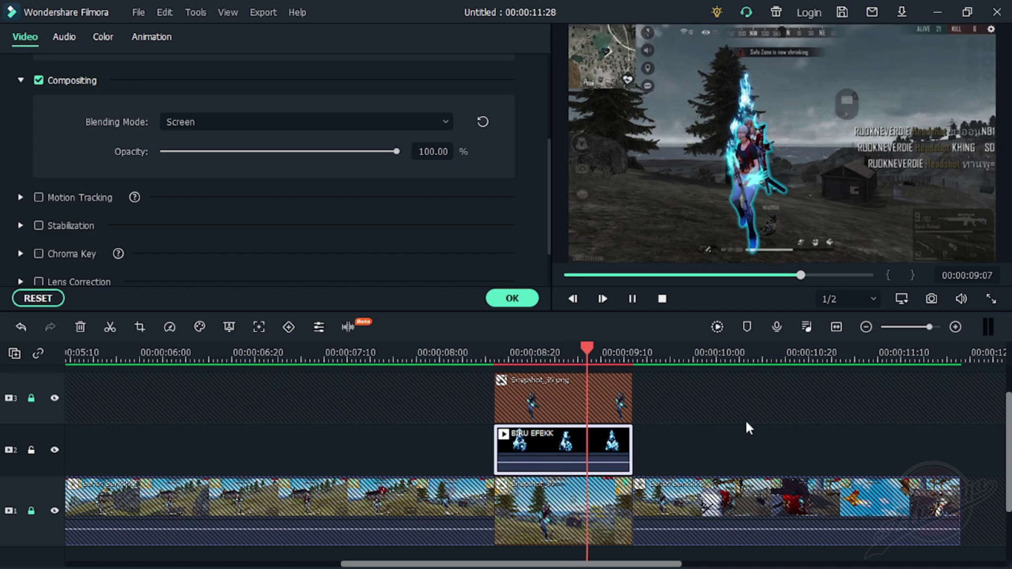
pyautogui.click(515, 299)
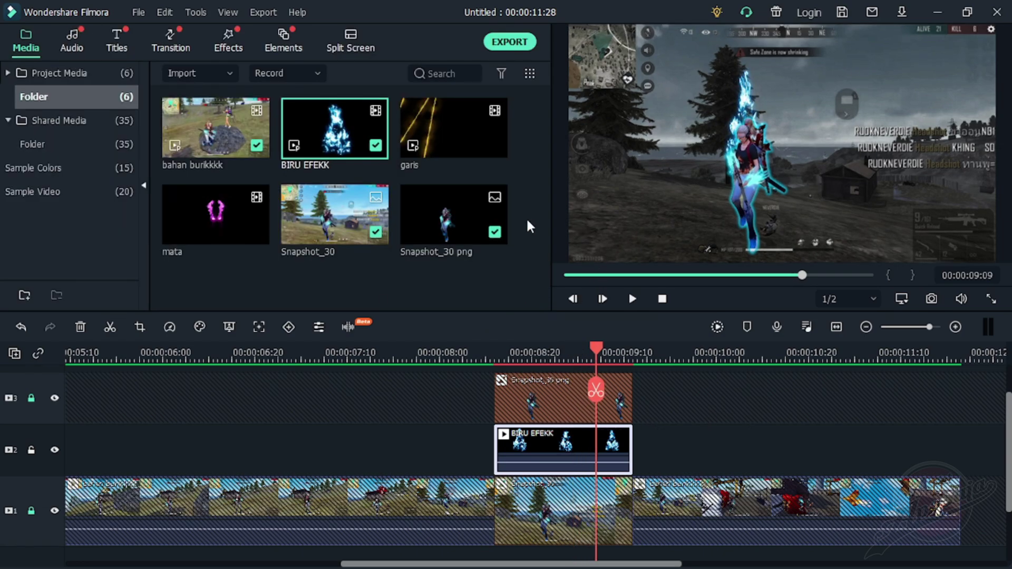
# Play back the timeline from 00:00:07:25 through the freeze frame to check the flames.
pyautogui.scroll(2, 625, 364)
pyautogui.moveTo(593, 348); pyautogui.dragTo(481, 406)
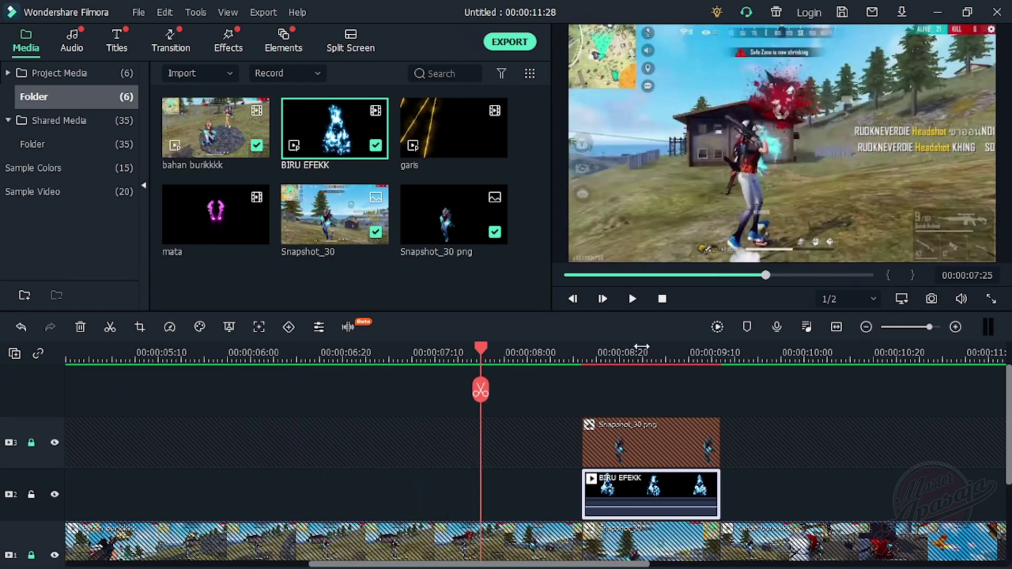
pyautogui.scroll(-1, 642, 348)
pyautogui.press('space')
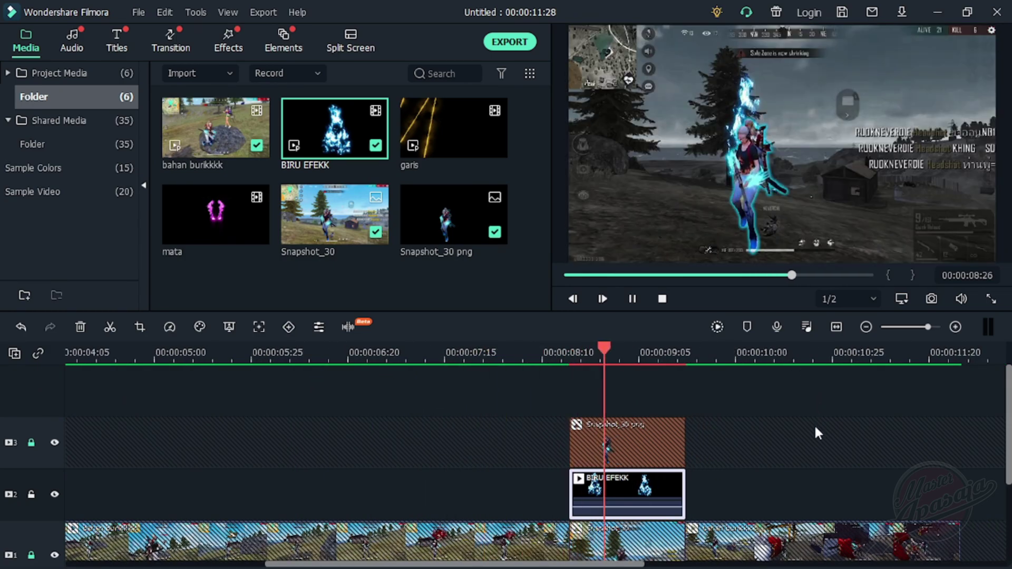
pyautogui.press('space')
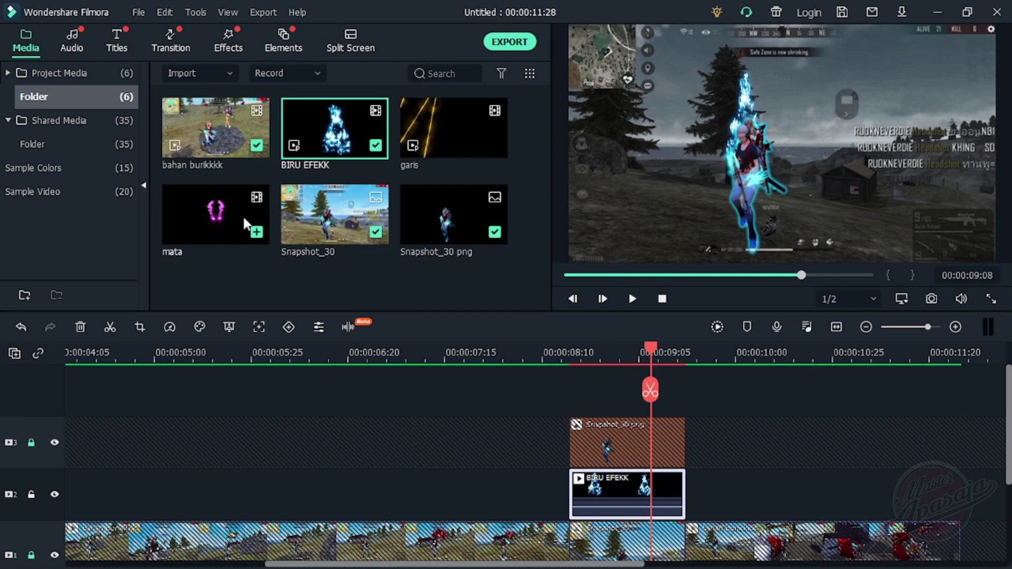
# Place the mata clip on track 4 above the cut-out and cut and trim its end to match the snapshot.
pyautogui.click(217, 219)
pyautogui.moveTo(219, 226); pyautogui.dragTo(567, 403)
pyautogui.scroll(-1, 678, 339)
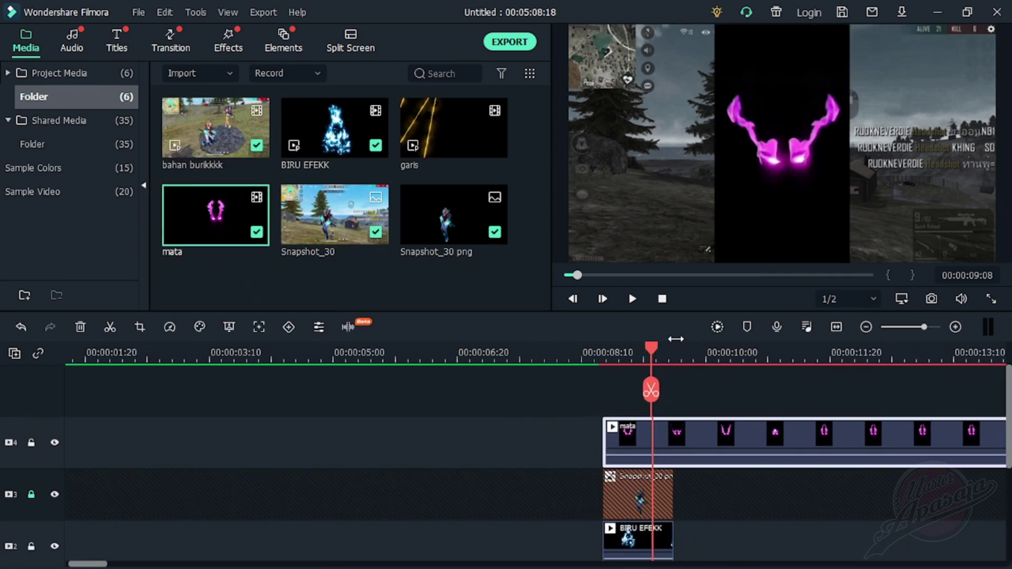
pyautogui.scroll(-1, 667, 337)
pyautogui.click(647, 363)
pyautogui.click(647, 390)
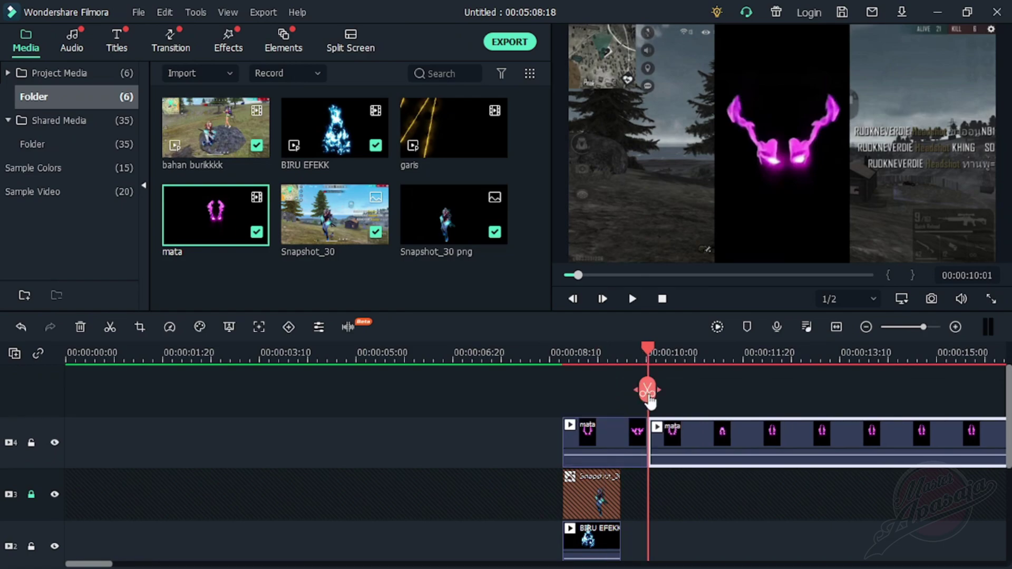
pyautogui.click(87, 326)
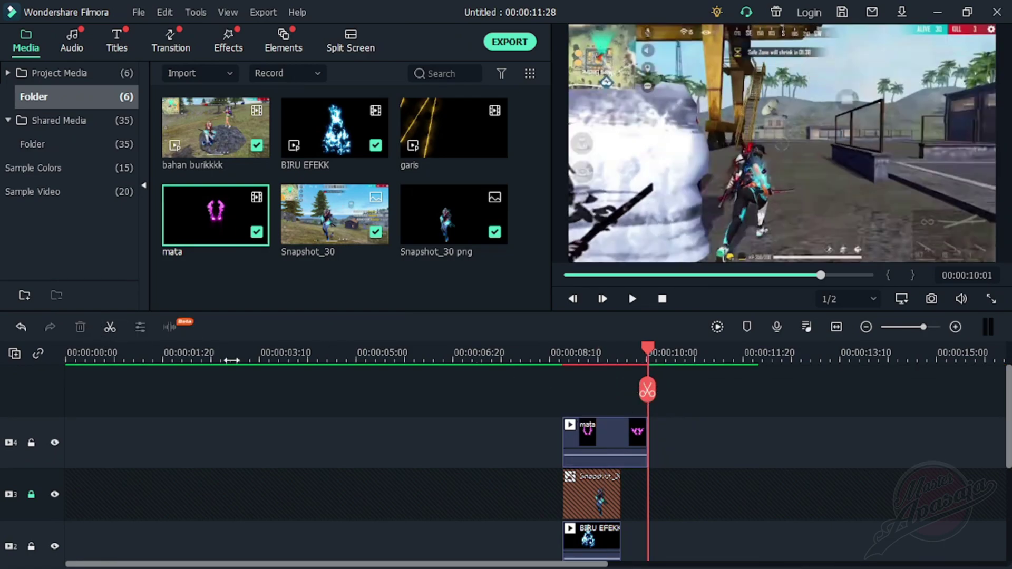
pyautogui.click(598, 435)
pyautogui.moveTo(630, 435); pyautogui.dragTo(620, 436)
# Play back the timeline around the start of the mata clip to check its timing.
pyautogui.click(572, 360)
pyautogui.scroll(4, 658, 364)
pyautogui.press('space')
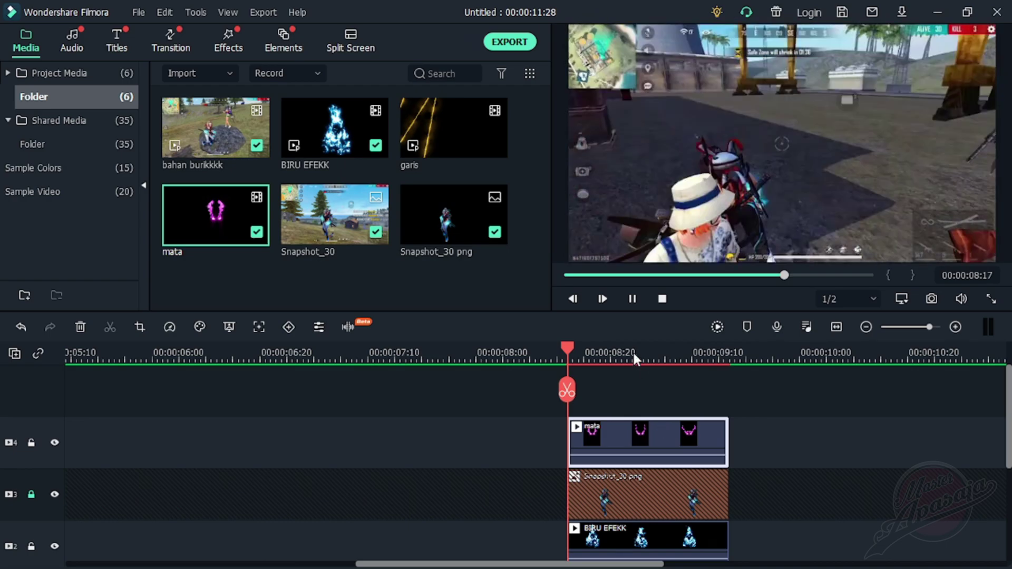
pyautogui.press('End')
pyautogui.press('Home')
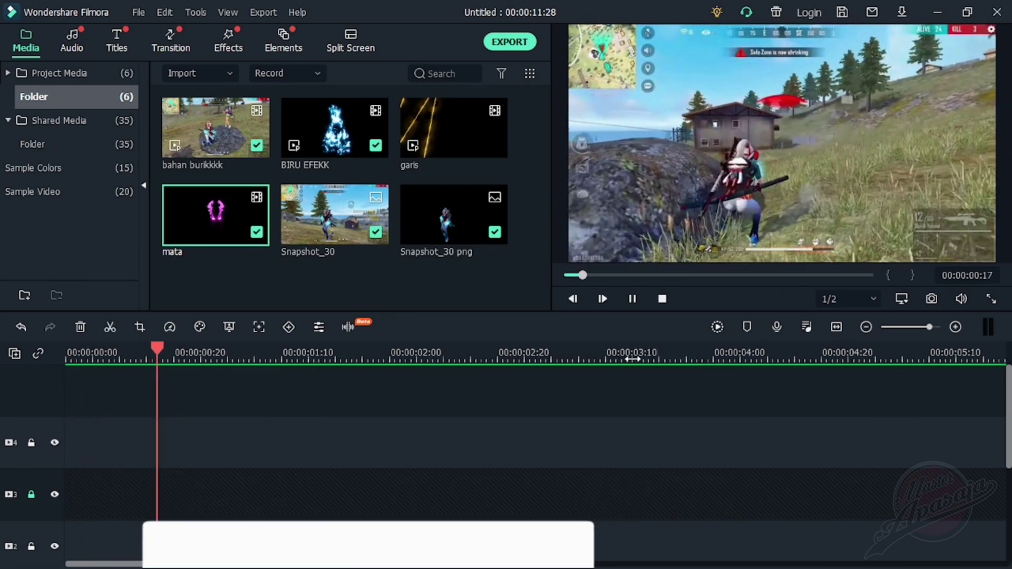
pyautogui.scroll(-3, 263, 352)
pyautogui.scroll(-1, 815, 388)
# Show the frame at 00:00:08:20 and set the mata clip's blending mode to Lighten.
pyautogui.click(557, 352)
pyautogui.scroll(2, 596, 398)
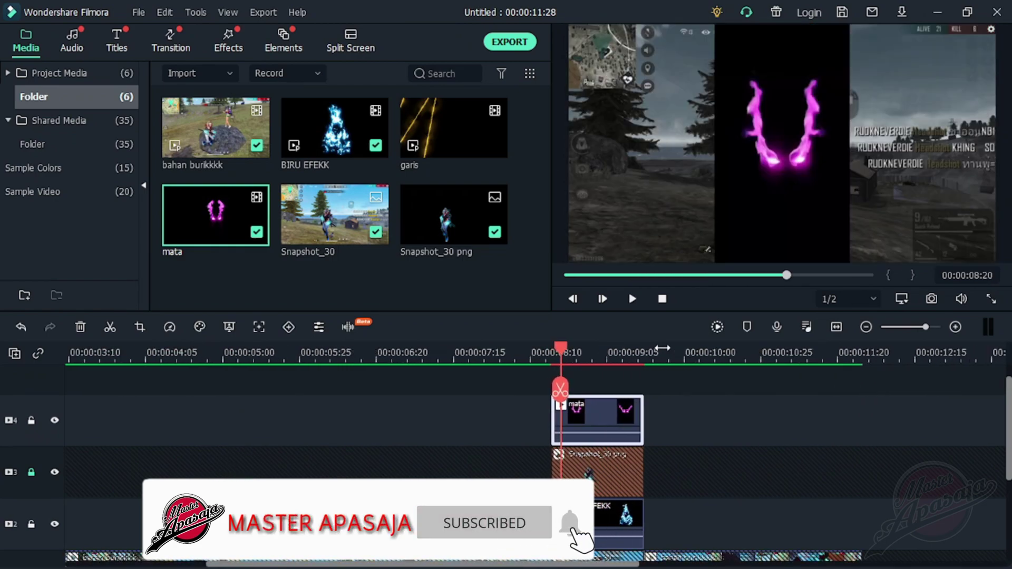
pyautogui.rightClick(593, 416)
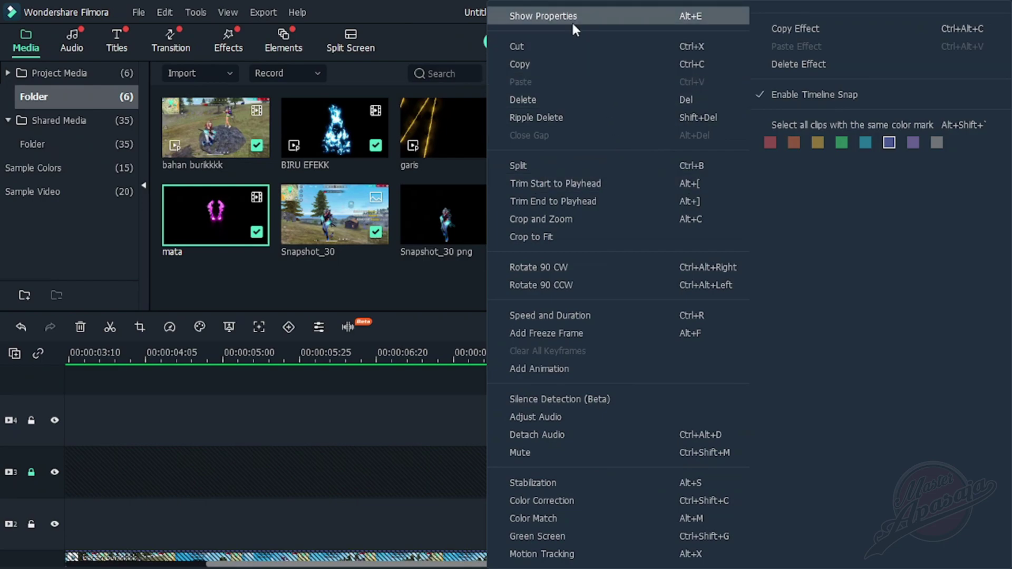
pyautogui.click(571, 18)
pyautogui.click(229, 120)
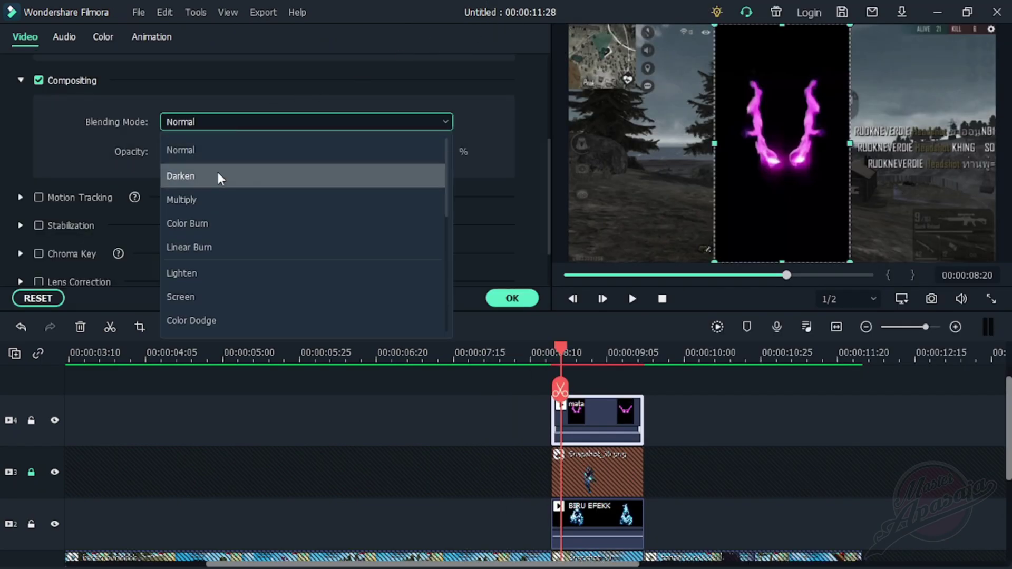
pyautogui.click(207, 277)
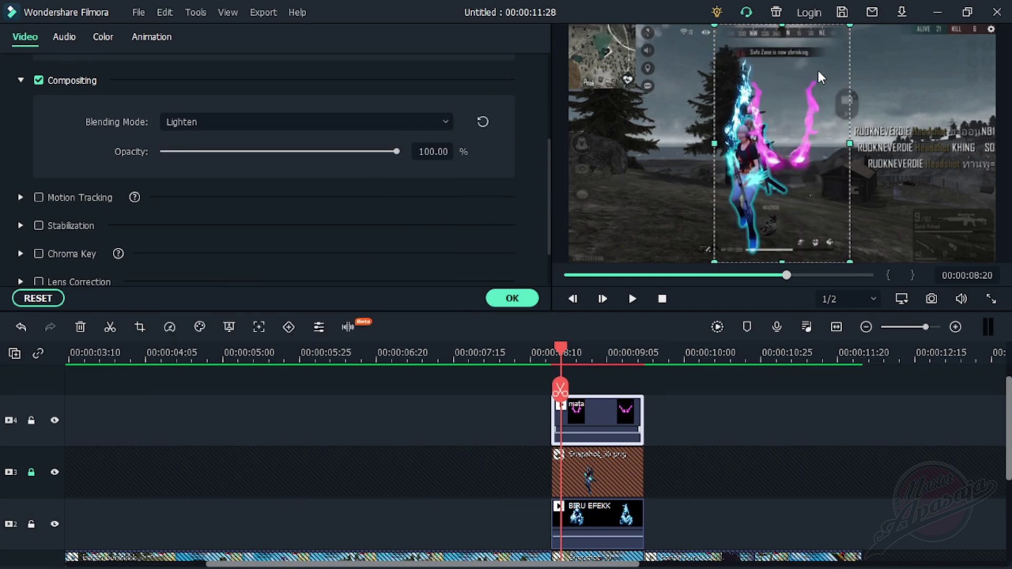
# Scale the mata clip down to 35.29% and position it at X -52.9, Y 12.3 over the character's face.
pyautogui.moveTo(848, 25); pyautogui.dragTo(762, 152)
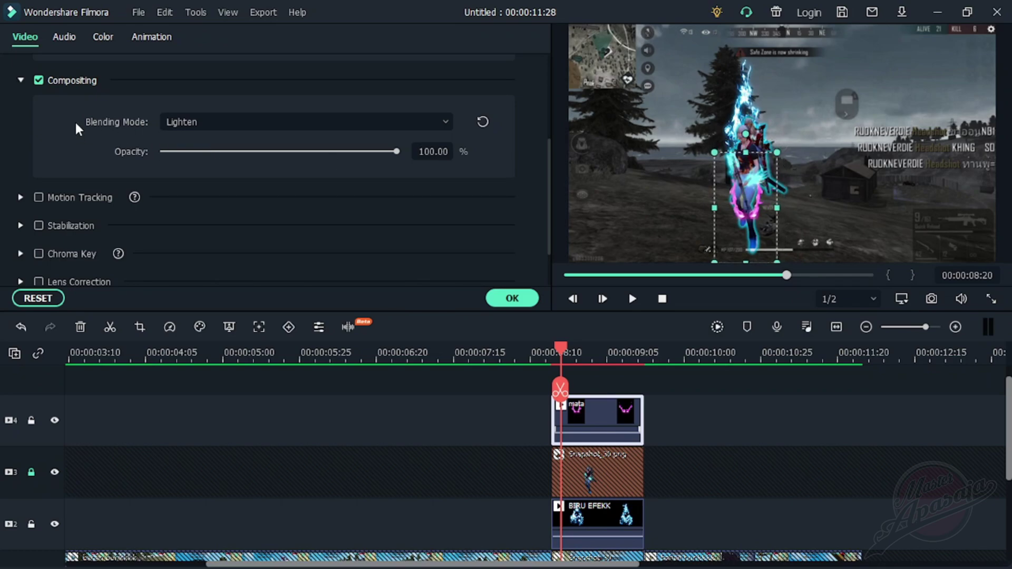
pyautogui.moveTo(746, 261); pyautogui.dragTo(745, 257)
pyautogui.scroll(3, 375, 243)
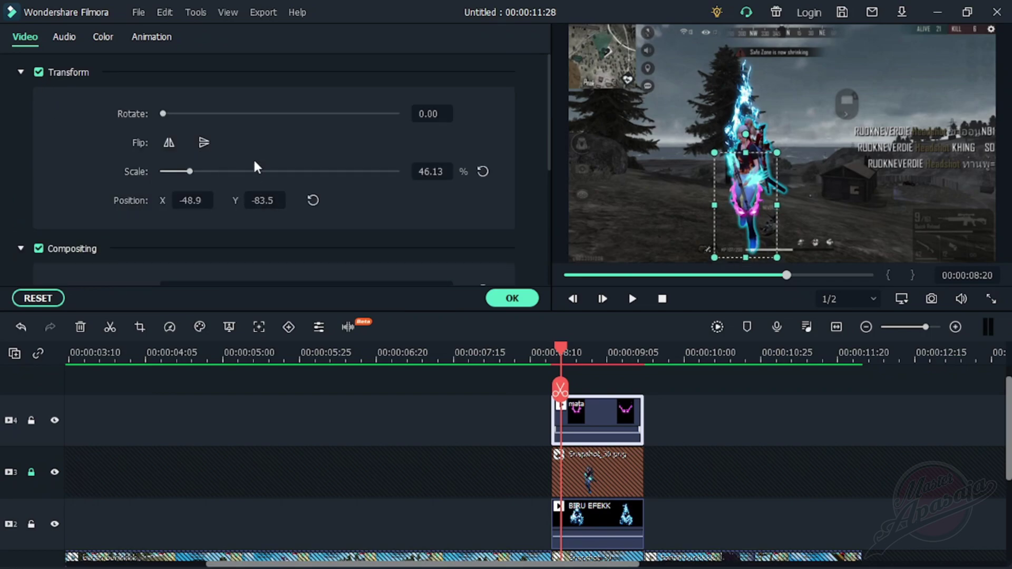
pyautogui.moveTo(276, 199); pyautogui.dragTo(329, 198)
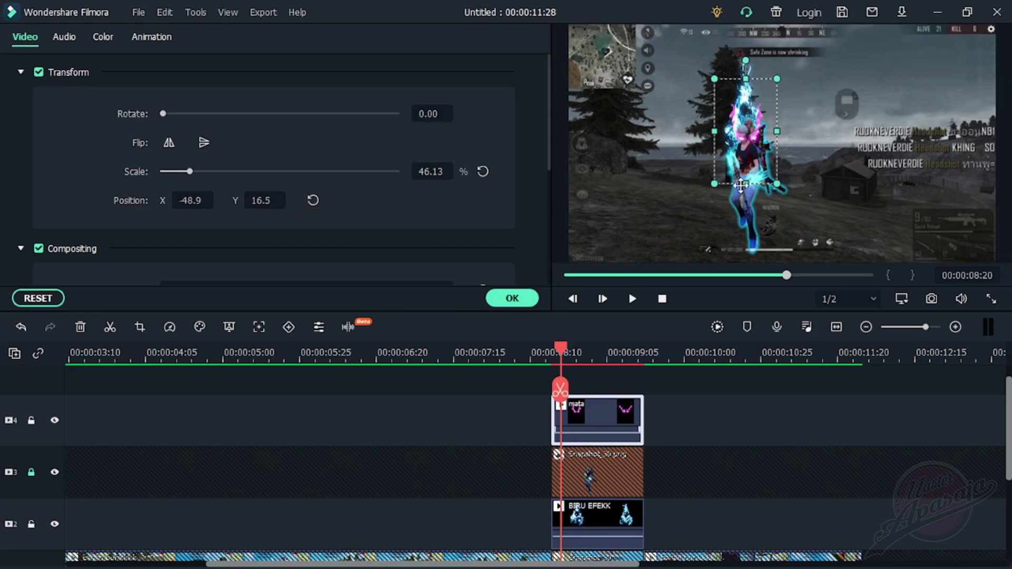
pyautogui.moveTo(774, 184); pyautogui.dragTo(746, 164)
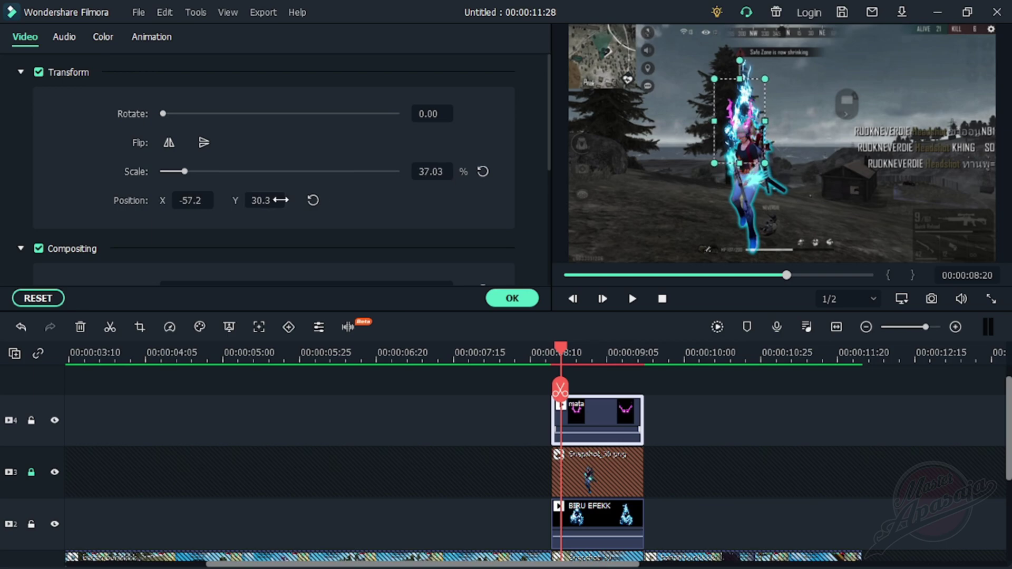
pyautogui.moveTo(259, 200); pyautogui.dragTo(257, 201)
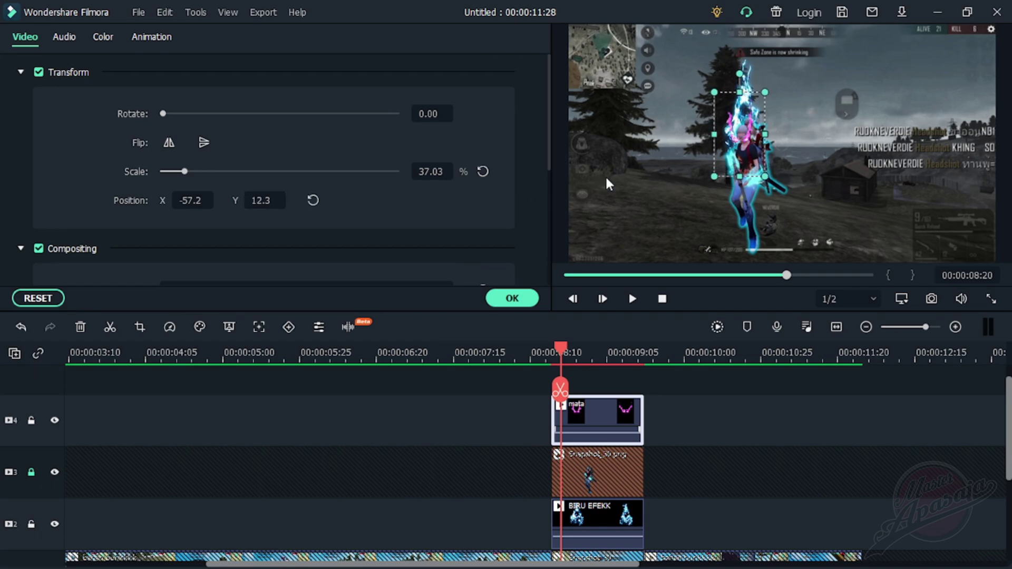
pyautogui.moveTo(712, 138); pyautogui.dragTo(716, 142)
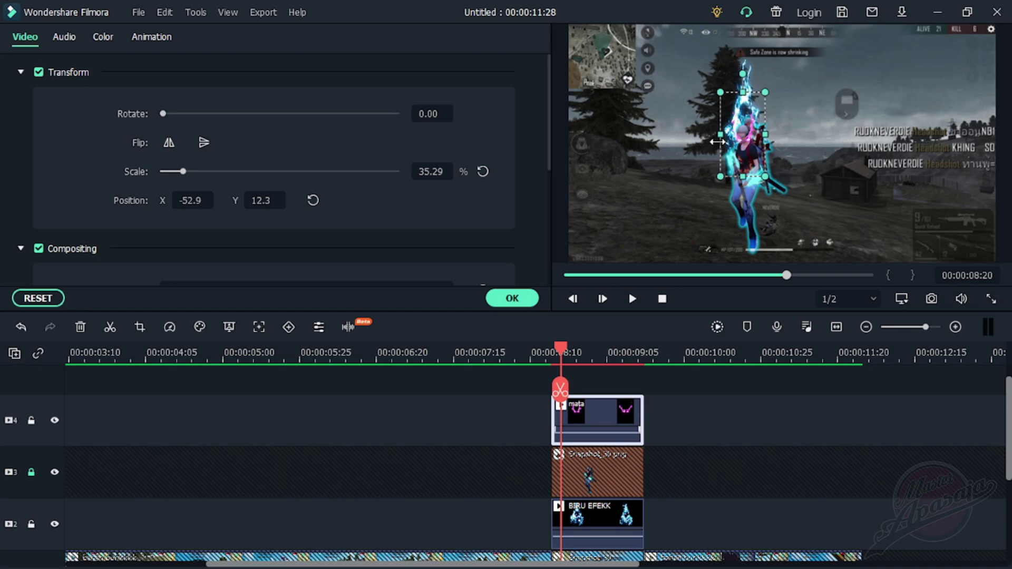
# Close the mata clip's settings, place the garis clip on track 5 above it, and trim its end to match the snapshot.
pyautogui.click(512, 298)
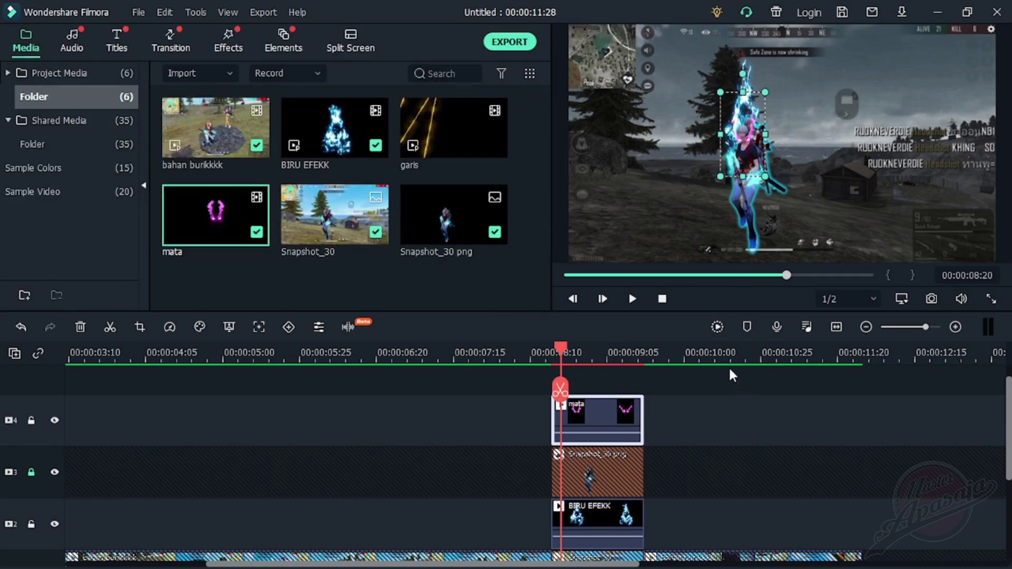
pyautogui.scroll(1, 728, 366)
pyautogui.click(441, 148)
pyautogui.moveTo(440, 147); pyautogui.dragTo(552, 392)
pyautogui.moveTo(770, 440); pyautogui.dragTo(643, 440)
pyautogui.scroll(-1, 674, 428)
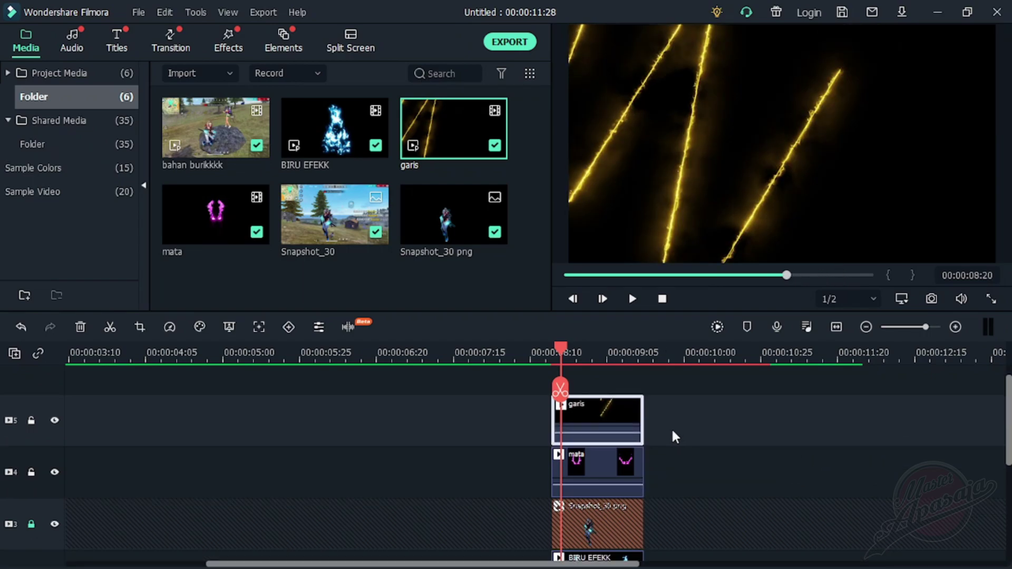
# Open the garis clip's properties and set its blending mode to Screen.
pyautogui.click(604, 423)
pyautogui.rightClick(601, 416)
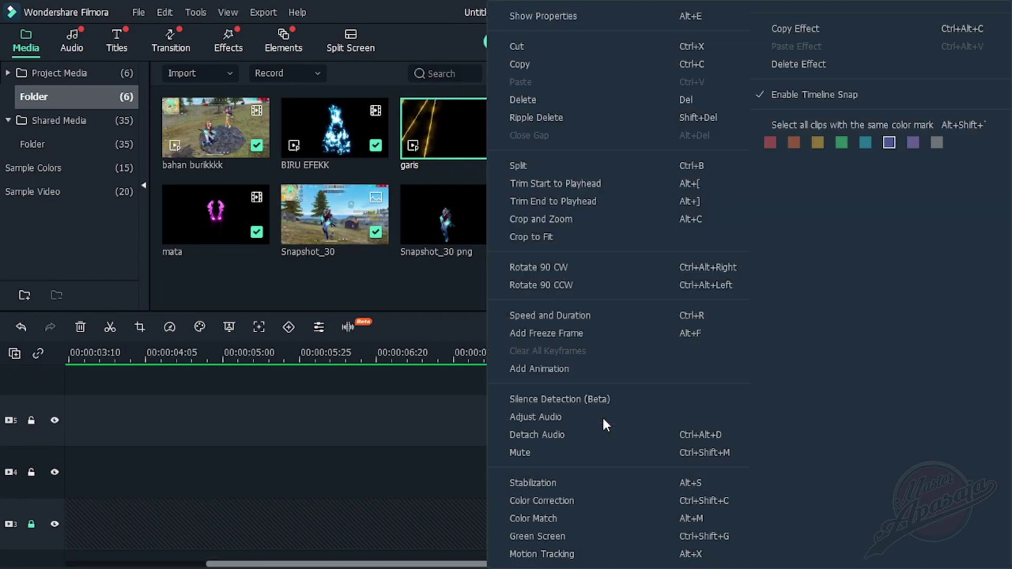
pyautogui.click(565, 17)
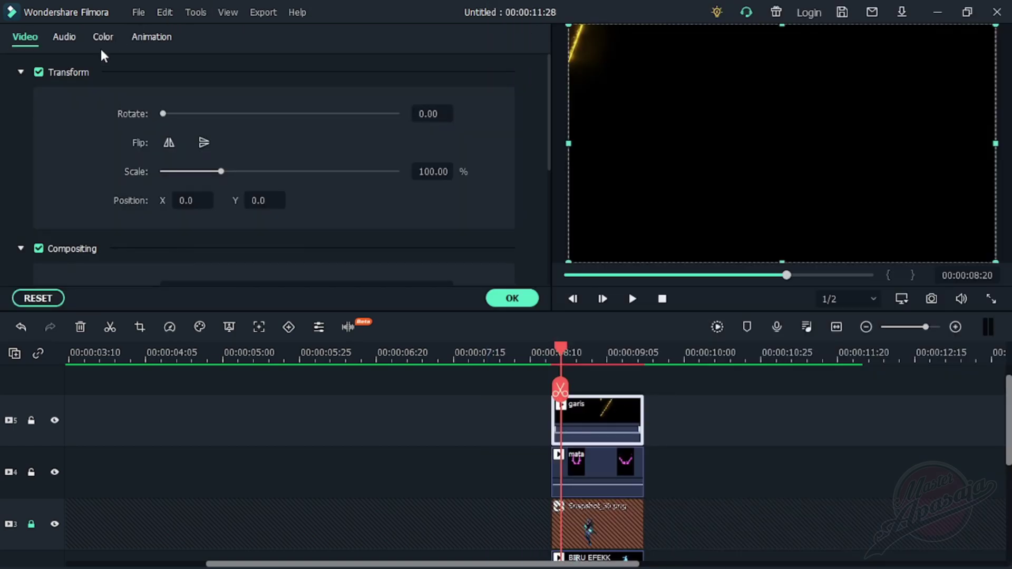
pyautogui.click(21, 72)
pyautogui.click(239, 142)
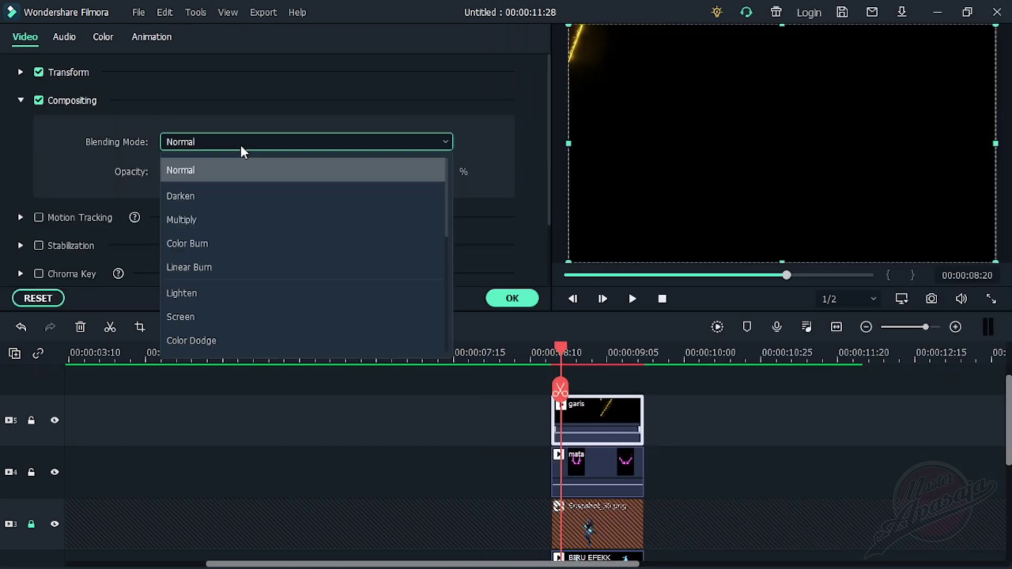
pyautogui.click(198, 316)
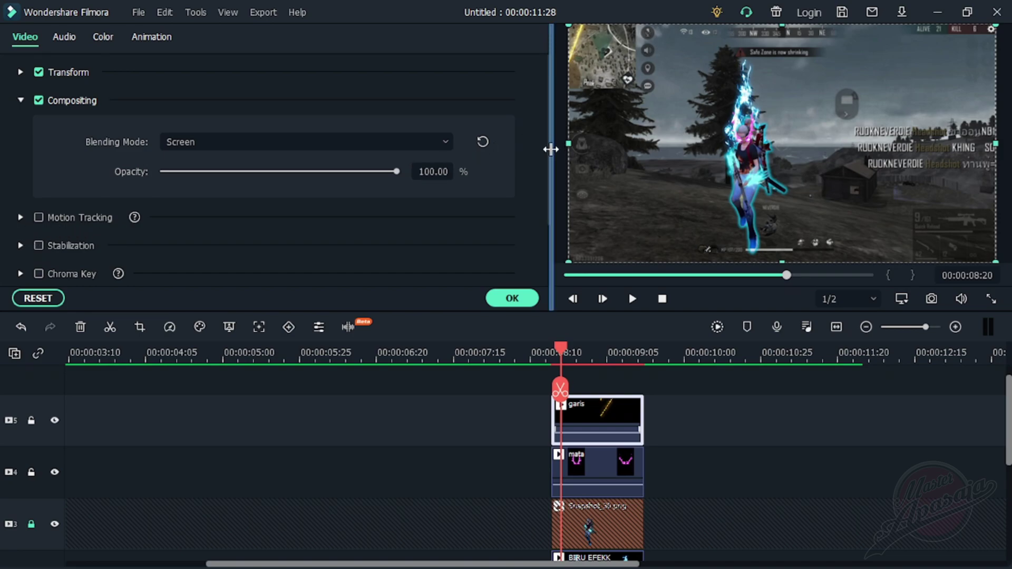
# Apply the Harry Potter 3D LUT to the garis clip's color settings.
pyautogui.moveTo(546, 134); pyautogui.dragTo(539, 221)
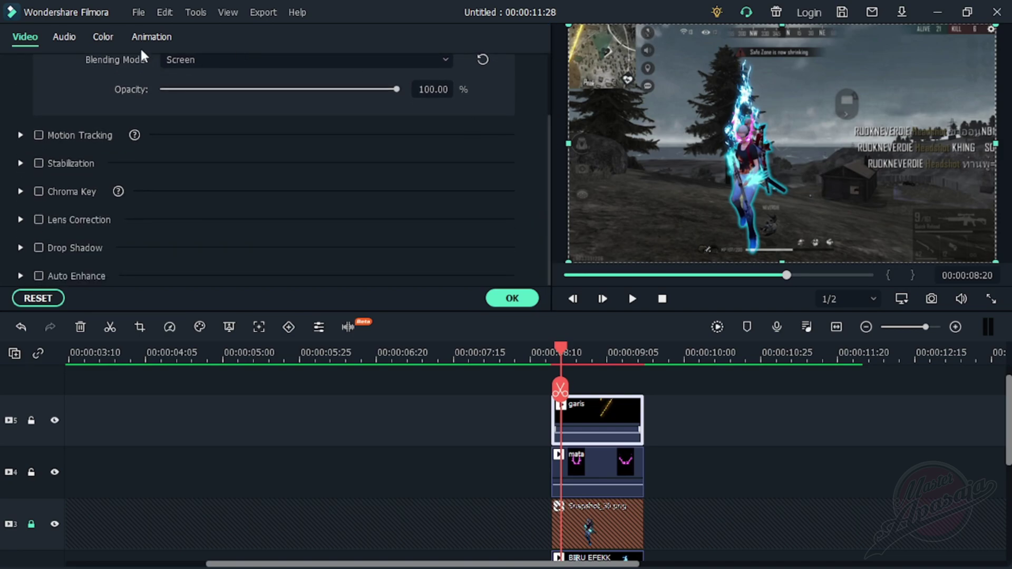
pyautogui.click(109, 41)
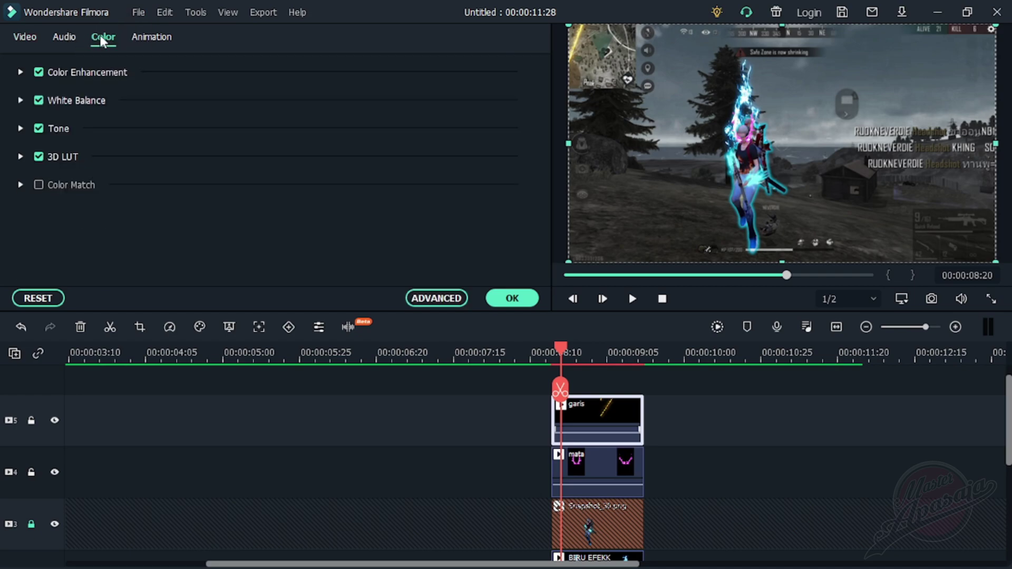
pyautogui.click(21, 156)
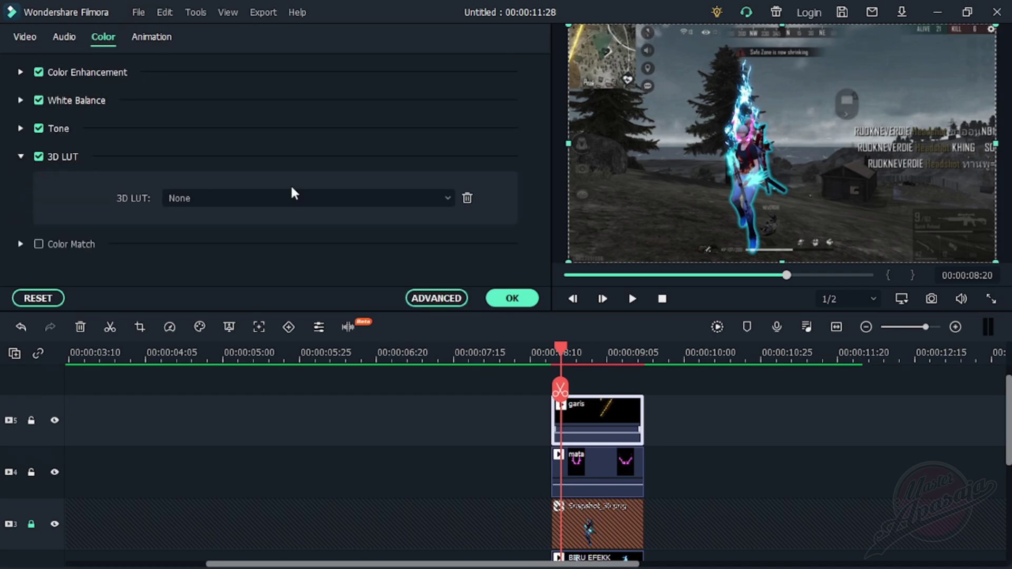
pyautogui.click(419, 200)
pyautogui.scroll(-1, 448, 233)
pyautogui.moveTo(447, 234); pyautogui.dragTo(446, 265)
pyautogui.click(230, 328)
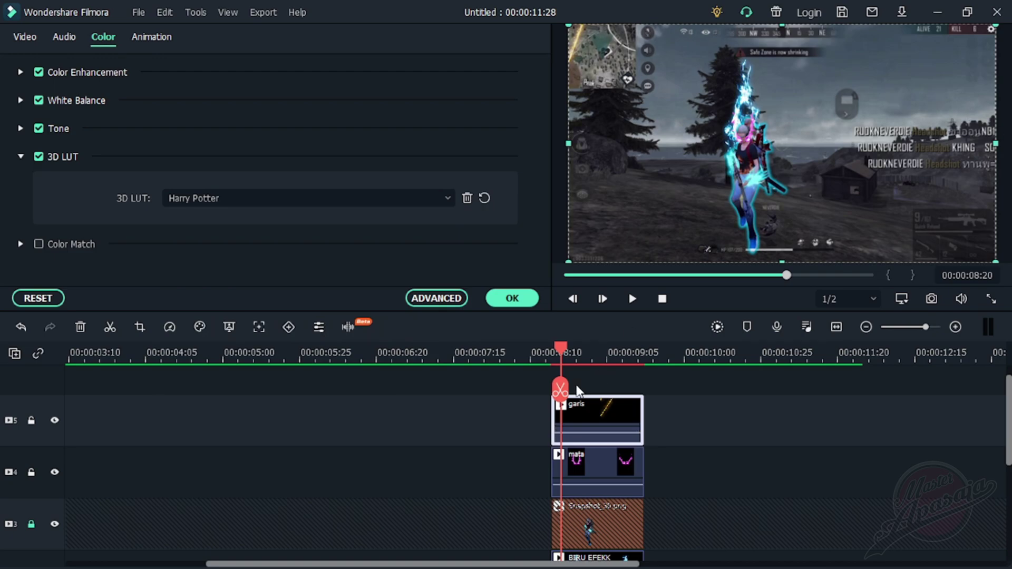
# Render the preview and play back from 00:00:07:19 to check the garis lines over the freeze frame.
pyautogui.click(584, 352)
pyautogui.moveTo(588, 347); pyautogui.dragTo(465, 348)
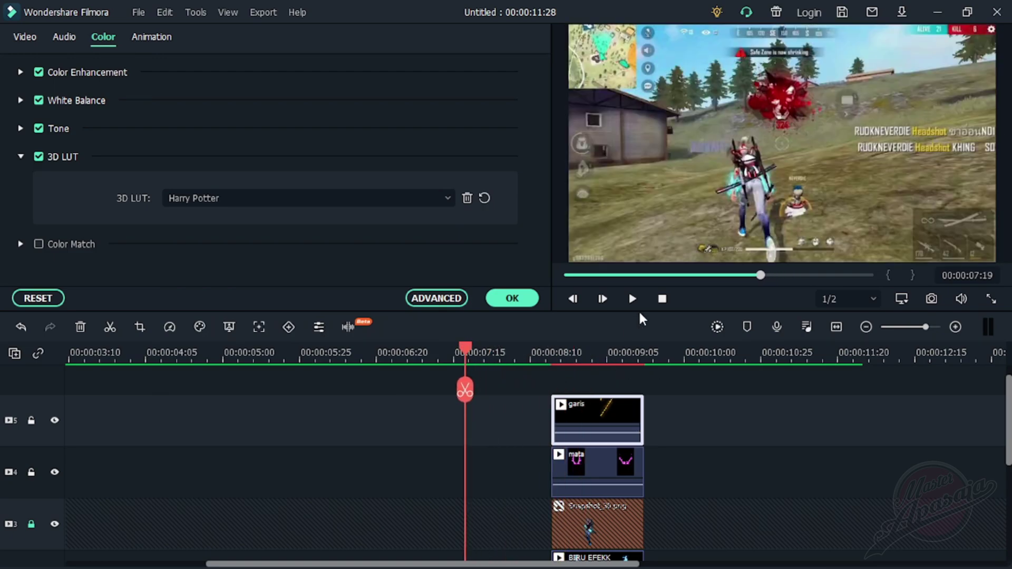
pyautogui.click(715, 332)
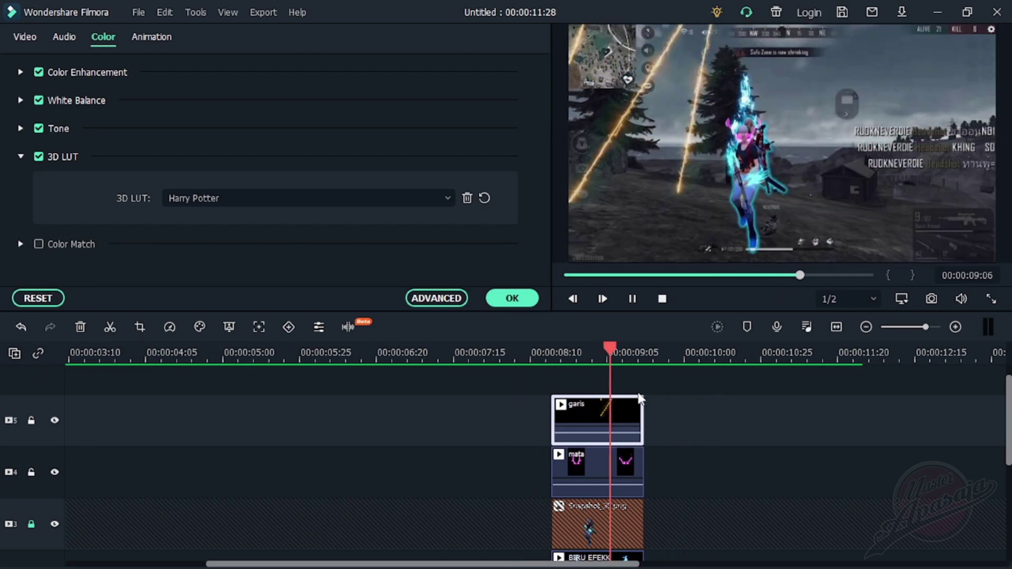
# Restore the garis clip's full length and re-trim it so a later section of its footage spans the snapshot.
pyautogui.click(638, 407)
pyautogui.hotkey('ctrl', 'v')
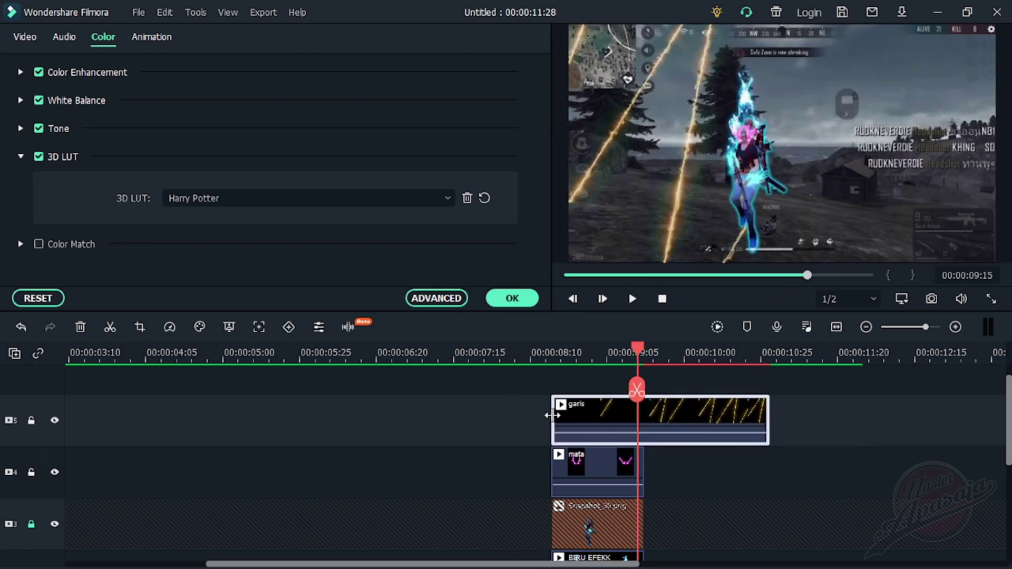
pyautogui.moveTo(677, 420); pyautogui.dragTo(643, 420)
# Render the preview again and replay the freeze-frame section to check the re-trimmed garis lines.
pyautogui.press('space')
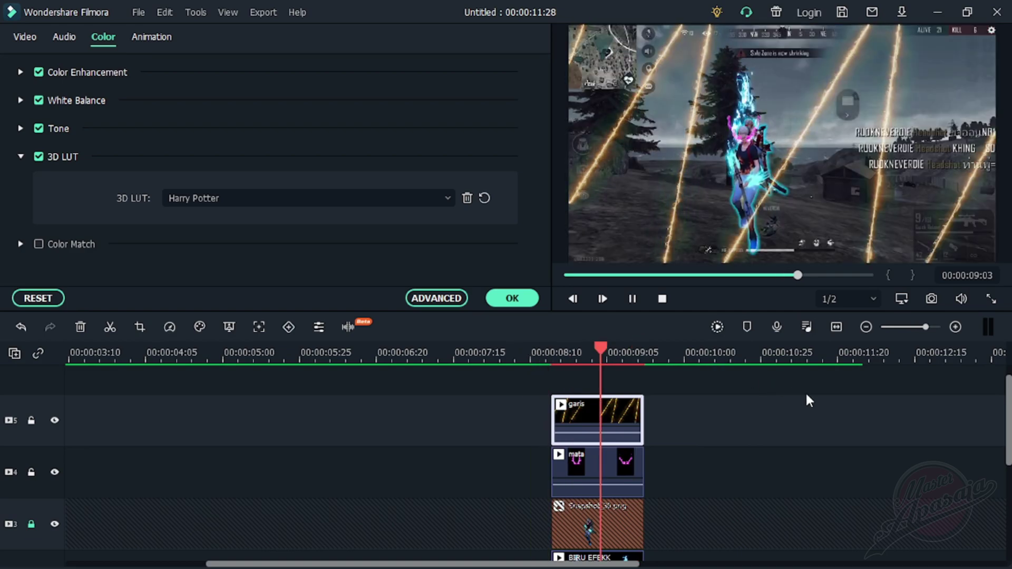
pyautogui.click(717, 327)
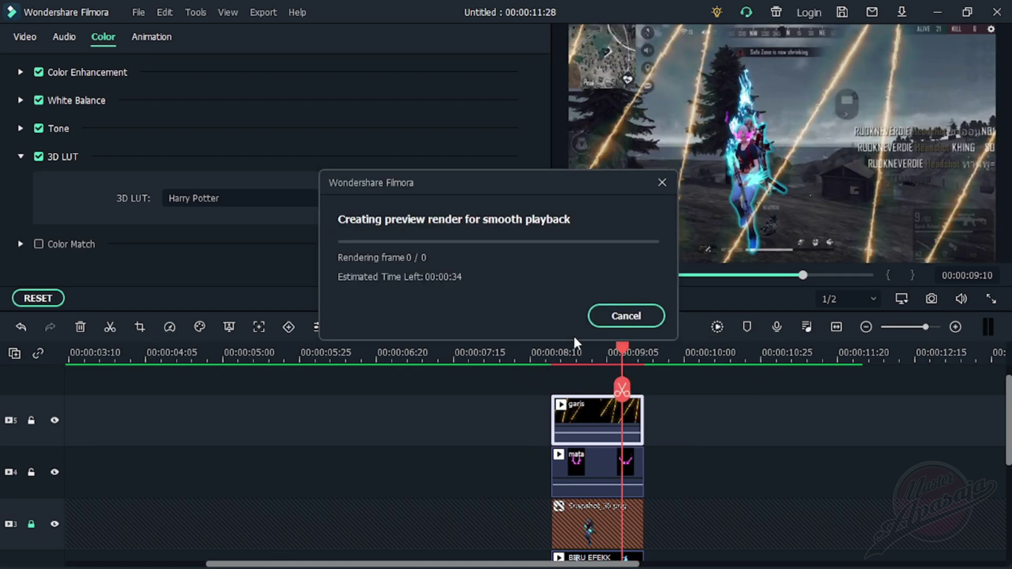
pyautogui.click(513, 357)
pyautogui.press('space')
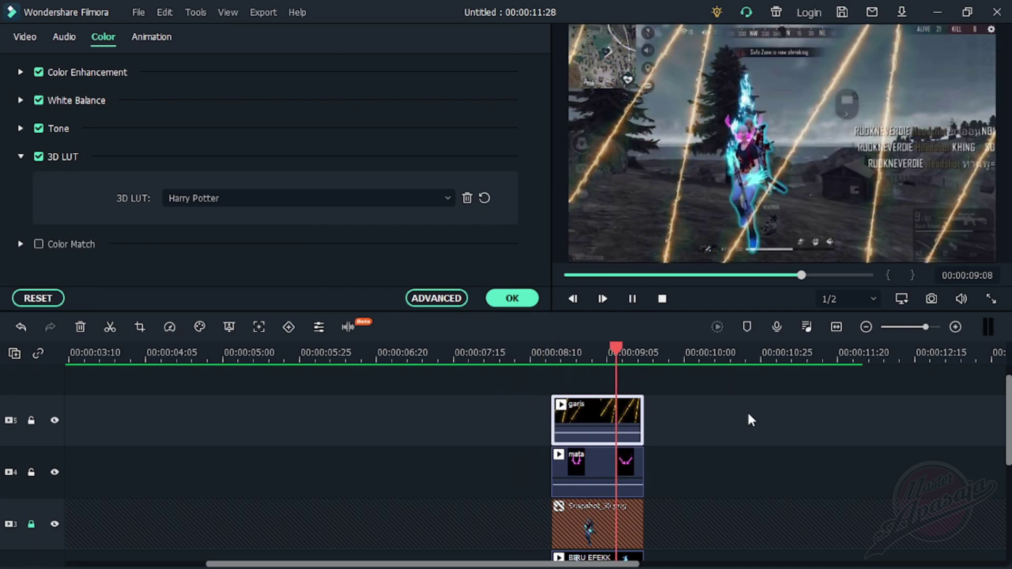
pyautogui.click(499, 351)
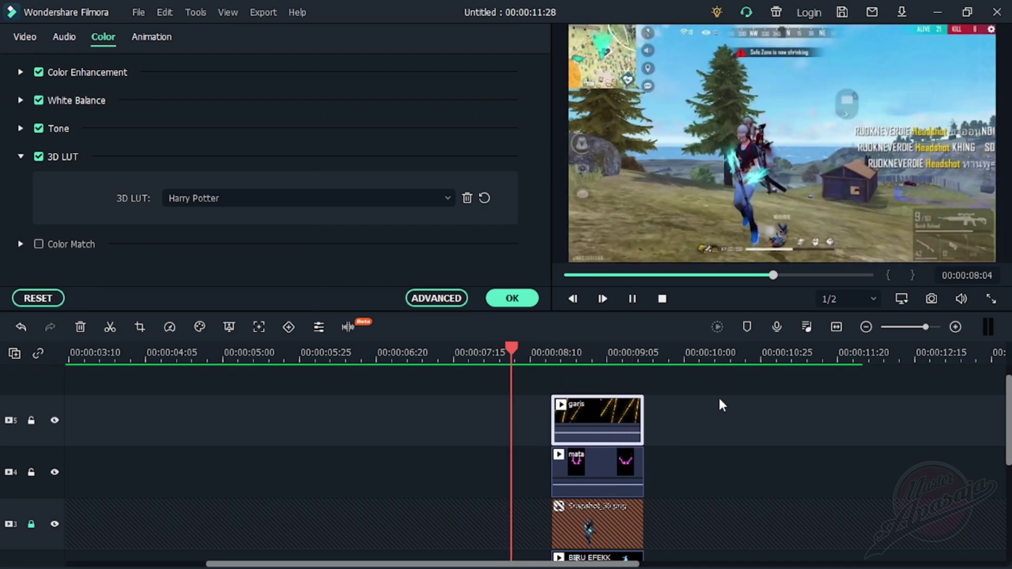
pyautogui.press('space')
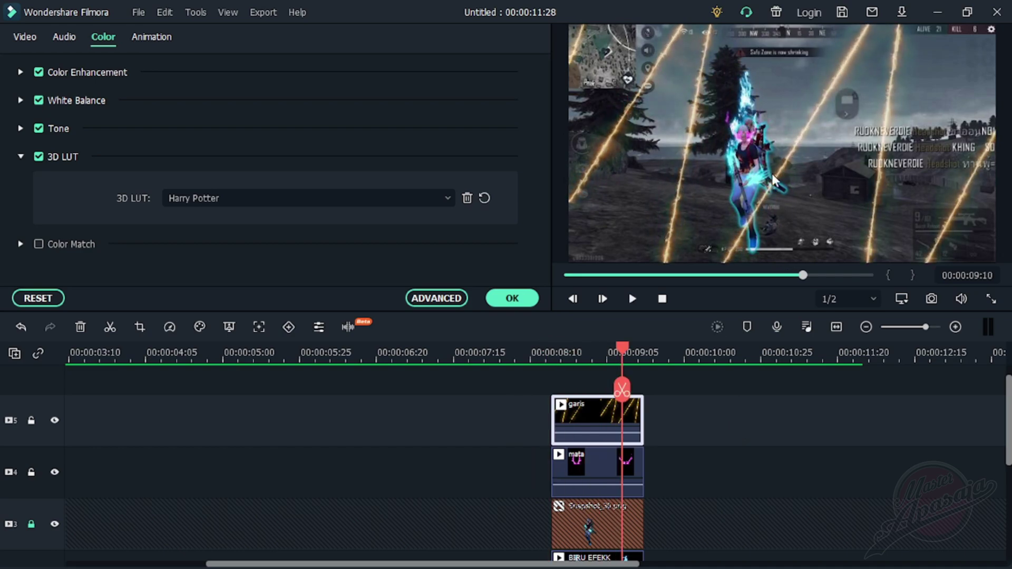
pyautogui.press('space')
pyautogui.press('space')
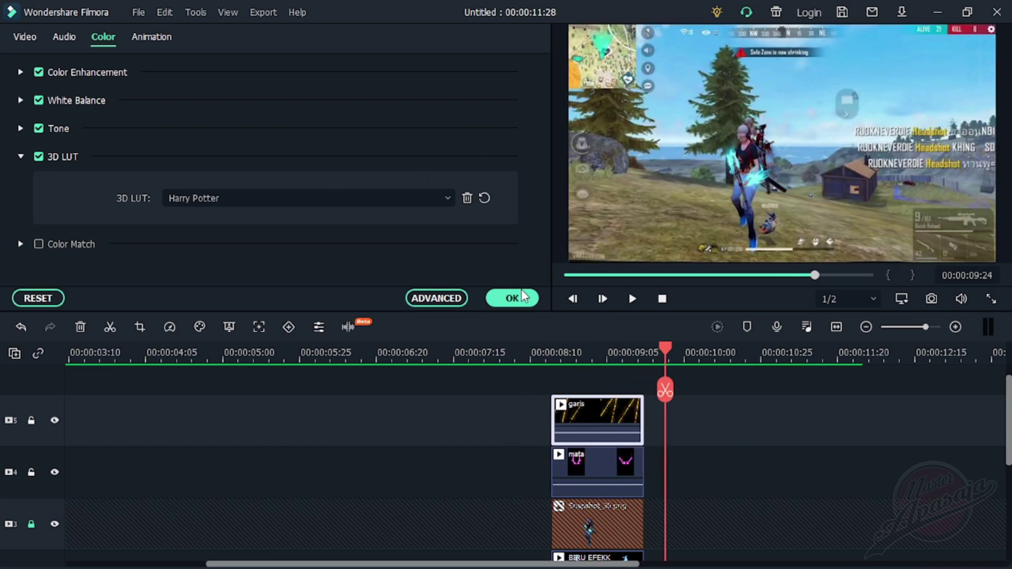
# Unlock track 3 holding the character cut-out and close the garis clip's color settings.
pyautogui.scroll(-3, 677, 421)
pyautogui.scroll(2, 676, 422)
pyautogui.scroll(-1, 674, 424)
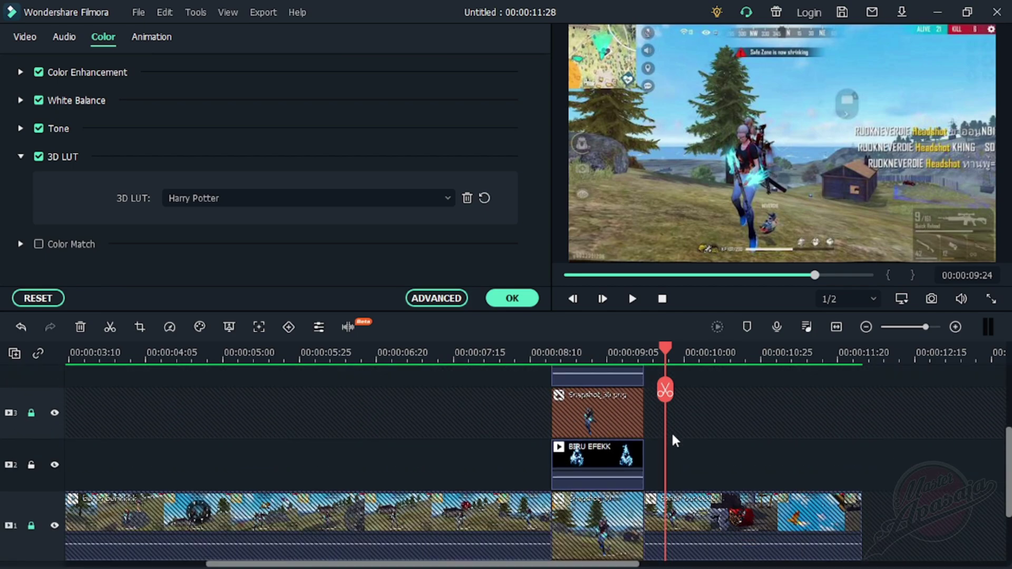
pyautogui.scroll(2, 672, 431)
pyautogui.scroll(-1, 733, 457)
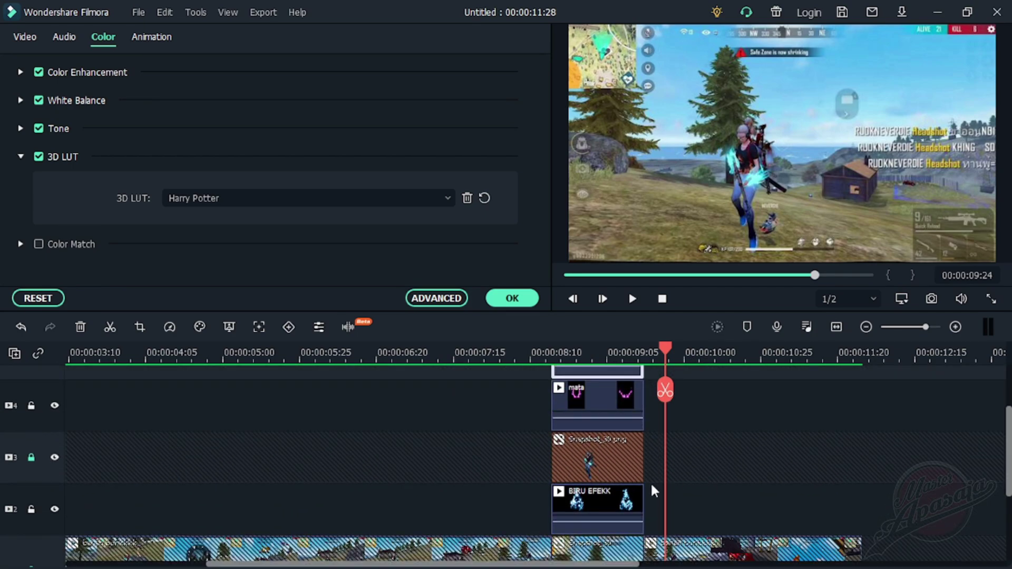
pyautogui.click(31, 457)
pyautogui.scroll(2, 47, 443)
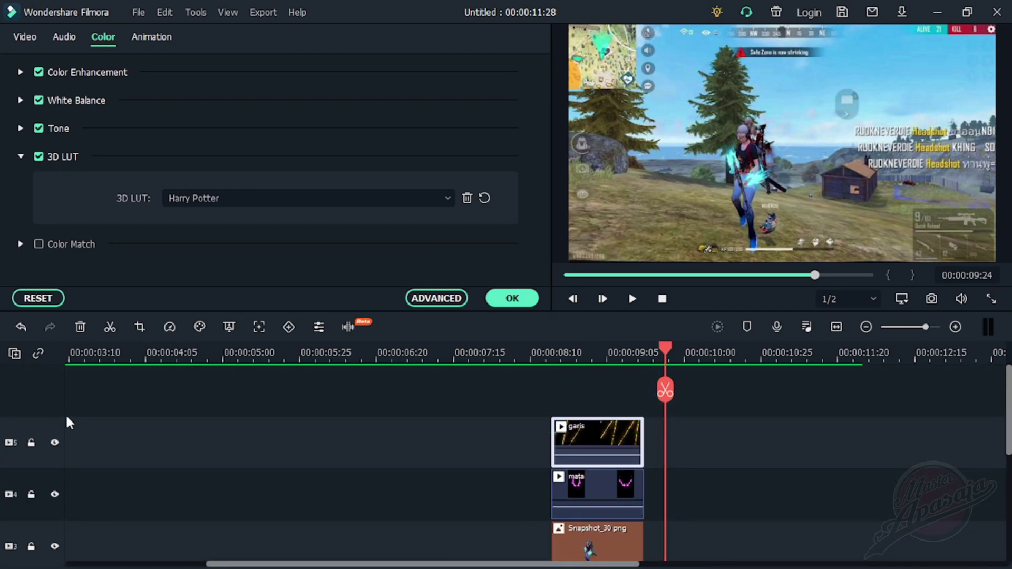
pyautogui.scroll(-2, 595, 416)
pyautogui.click(510, 298)
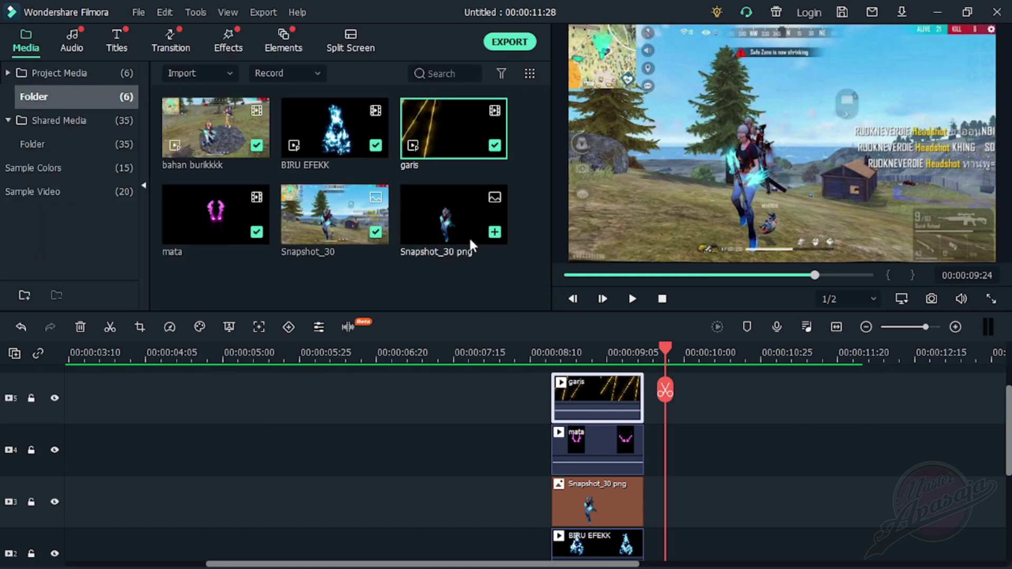
# Show the included Warp transitions and select Warp Zoom 5 for preview.
pyautogui.click(177, 41)
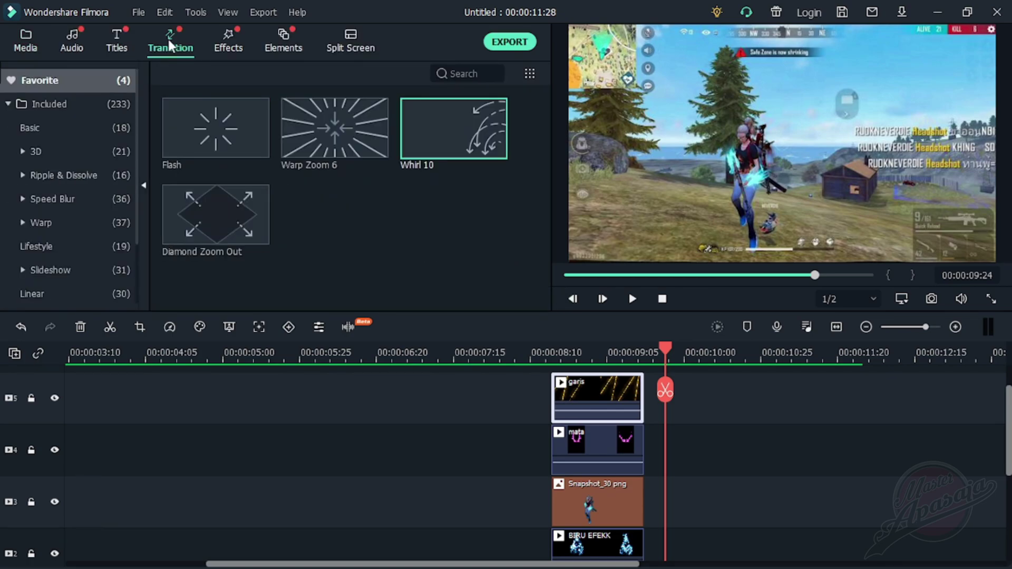
pyautogui.click(463, 133)
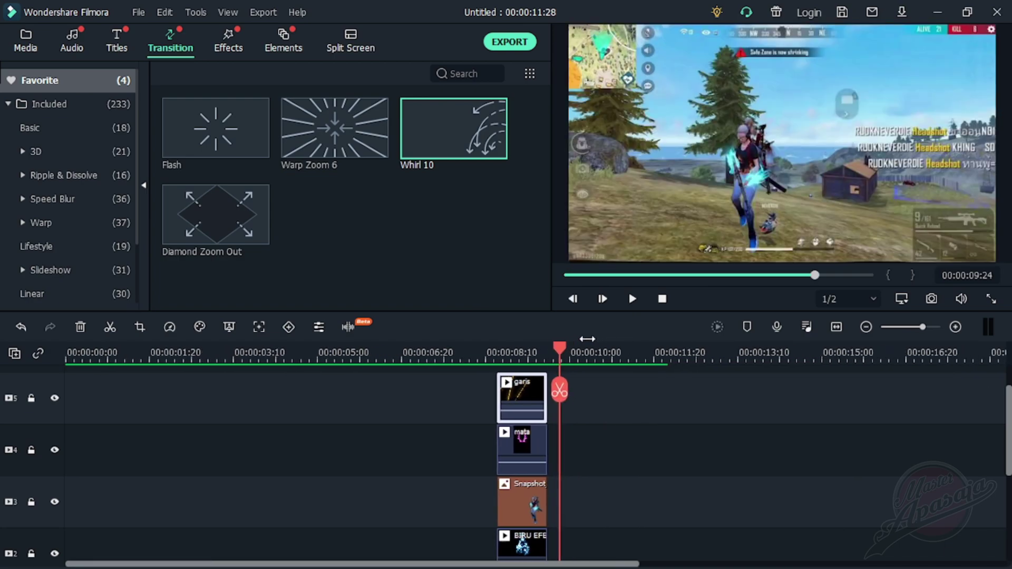
pyautogui.click(50, 103)
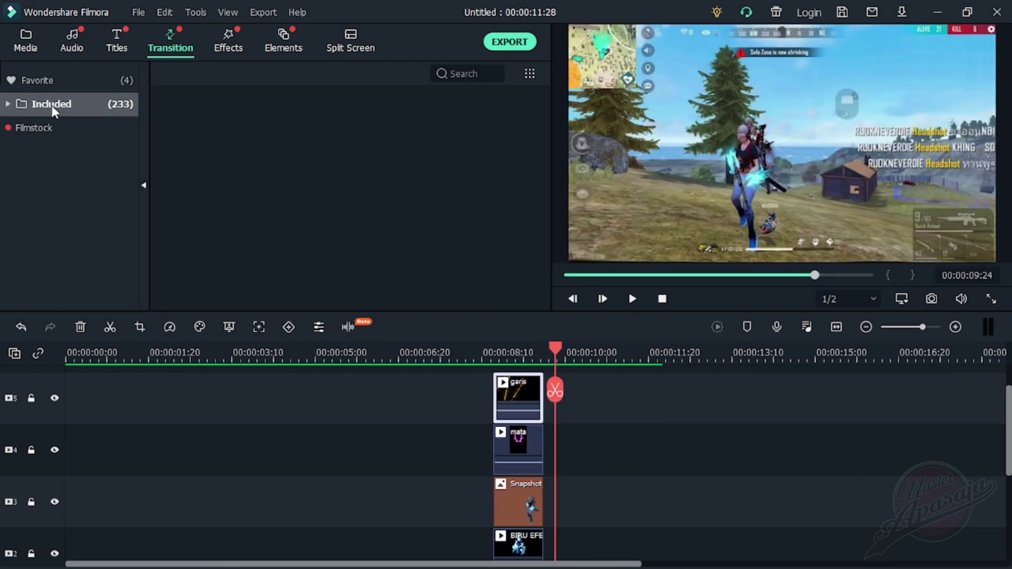
pyautogui.click(8, 105)
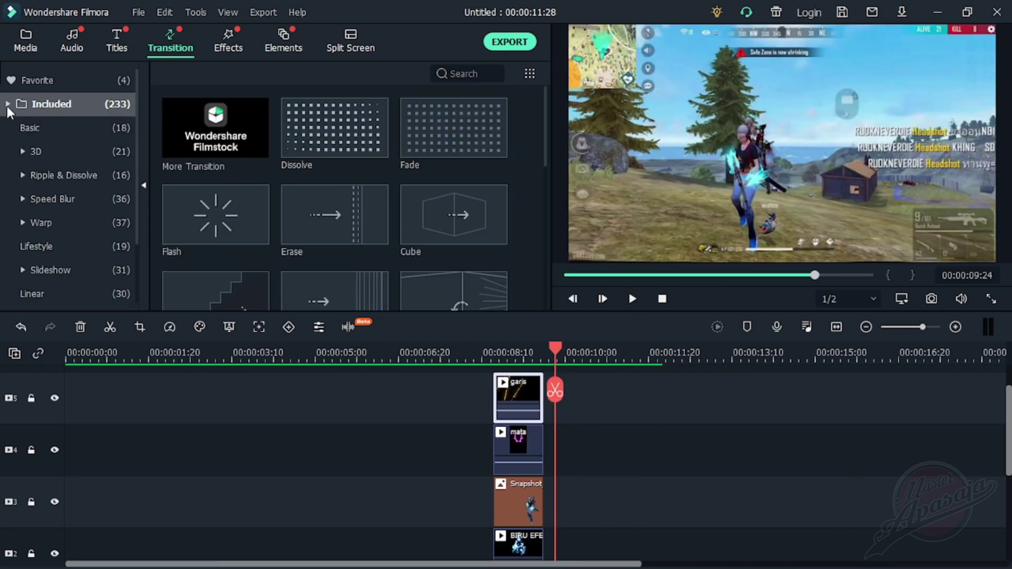
pyautogui.click(59, 224)
pyautogui.click(428, 219)
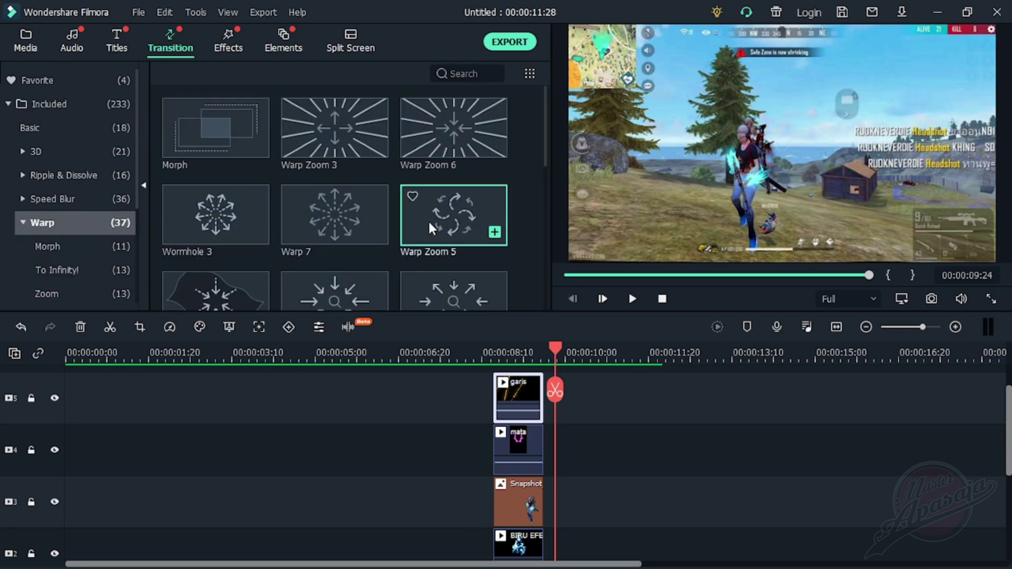
# Unlock track 1, add Warp Zoom 5 between the snapshot and the following gameplay clip, and shorten the transition.
pyautogui.scroll(-2, 655, 434)
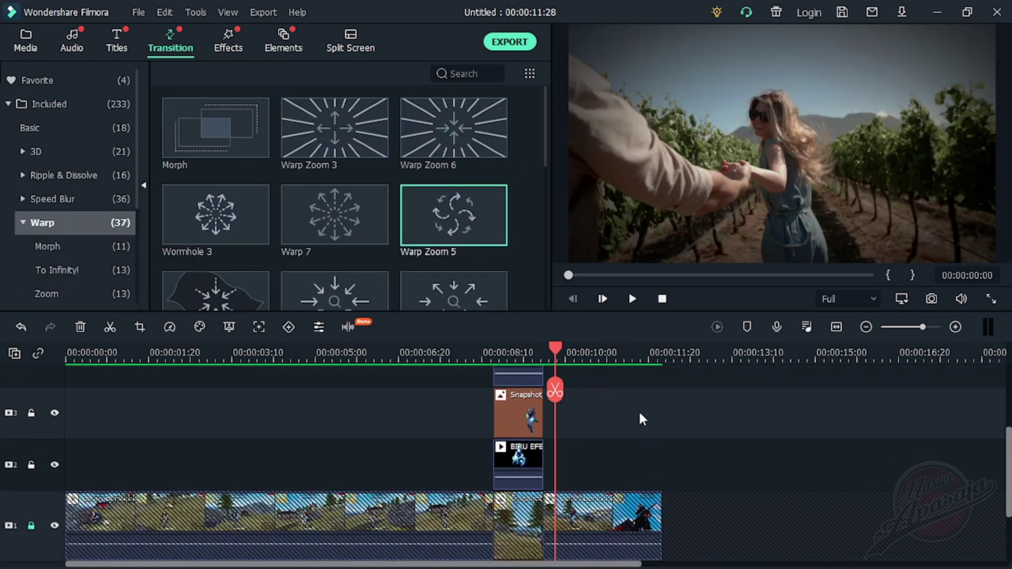
pyautogui.click(31, 526)
pyautogui.moveTo(455, 217)
pyautogui.mouseDown()
pyautogui.moveTo(542, 495)
pyautogui.moveTo(545, 514)
pyautogui.moveTo(536, 512)
pyautogui.mouseUp()
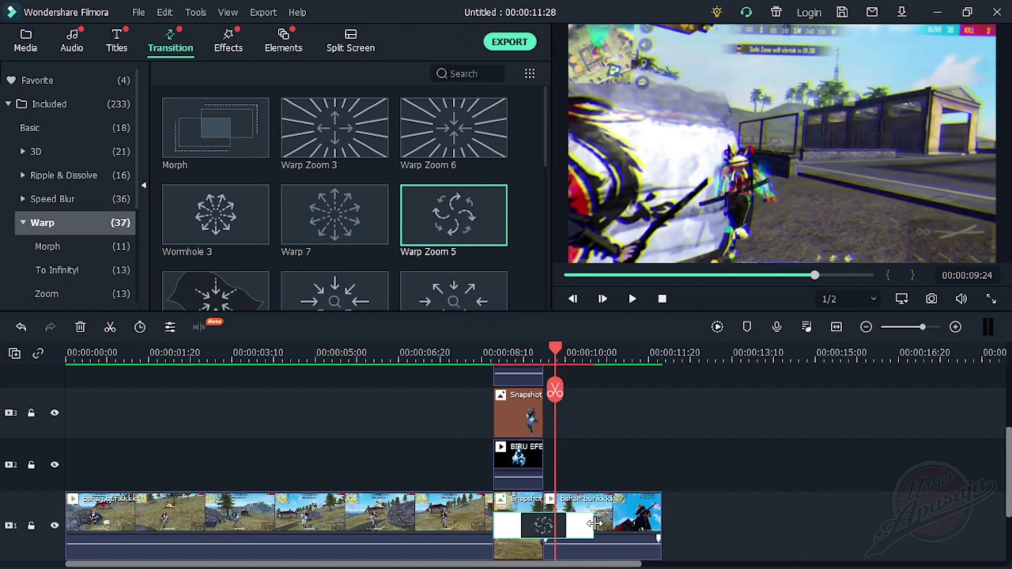
pyautogui.click(560, 522)
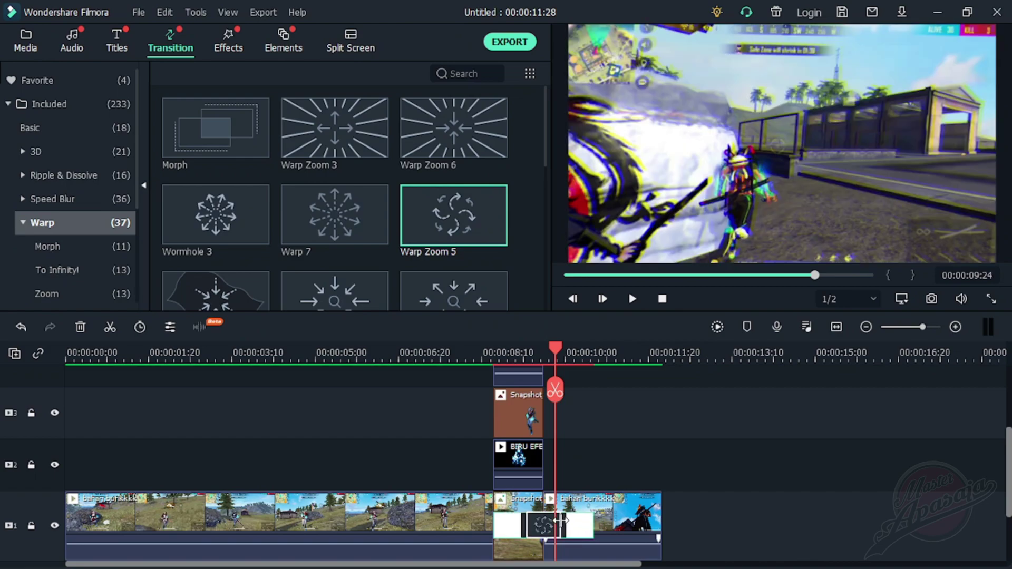
pyautogui.moveTo(560, 521); pyautogui.dragTo(552, 530)
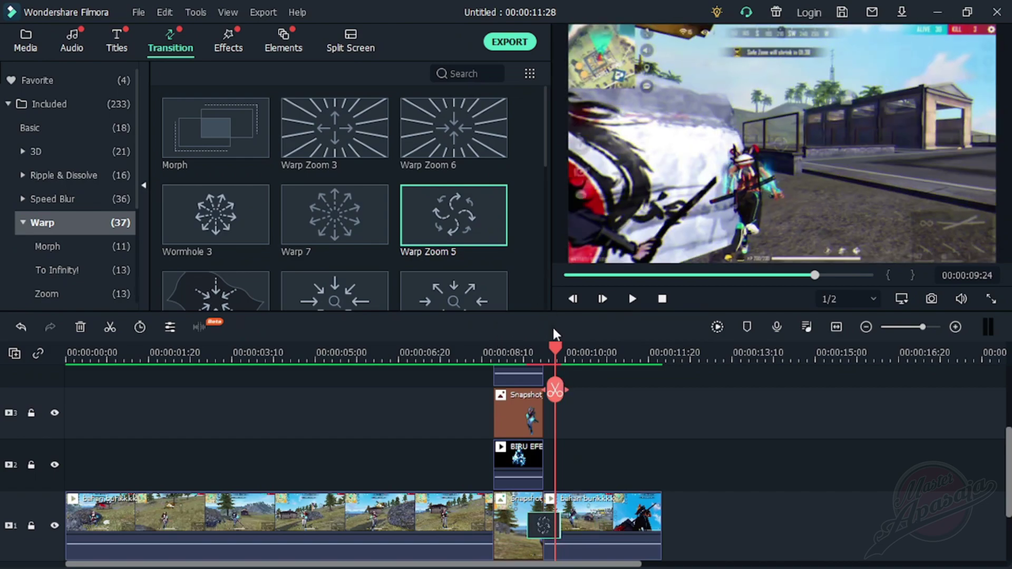
# Return to the start of the timeline, render the preview, and play back the whole edit.
pyautogui.click(662, 299)
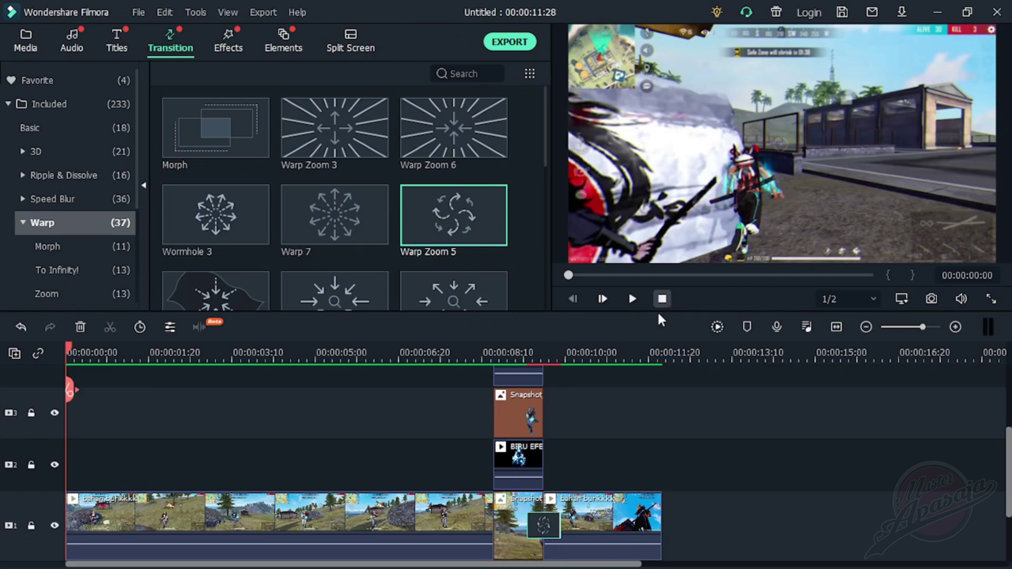
pyautogui.click(716, 327)
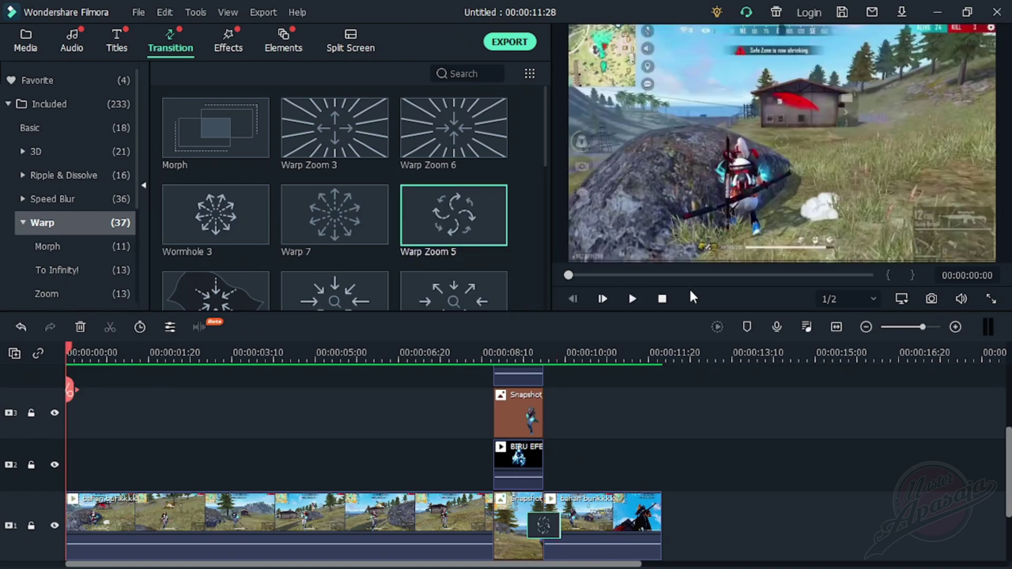
pyautogui.click(634, 299)
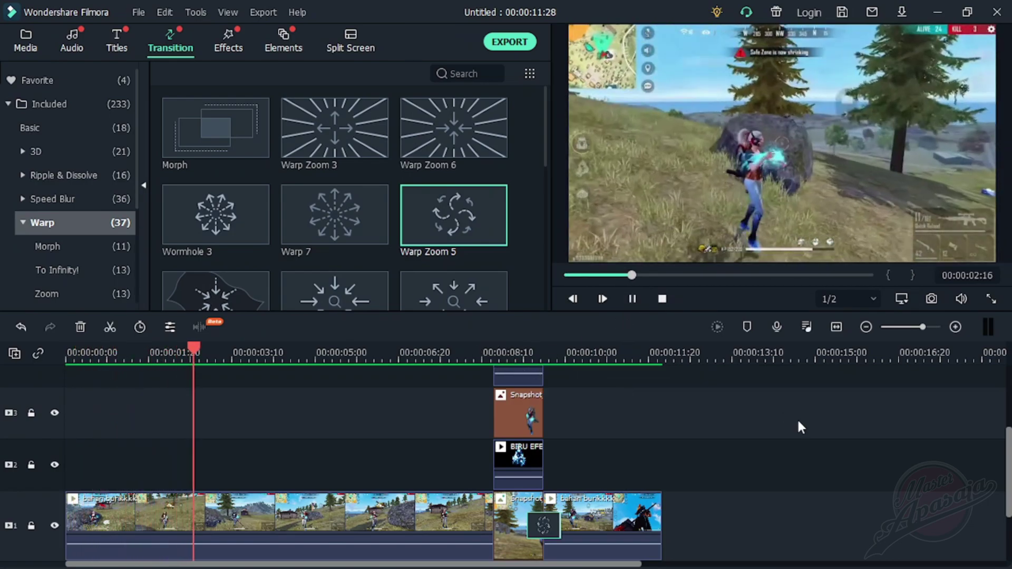
pyautogui.scroll(2, 799, 421)
pyautogui.scroll(-2, 799, 421)
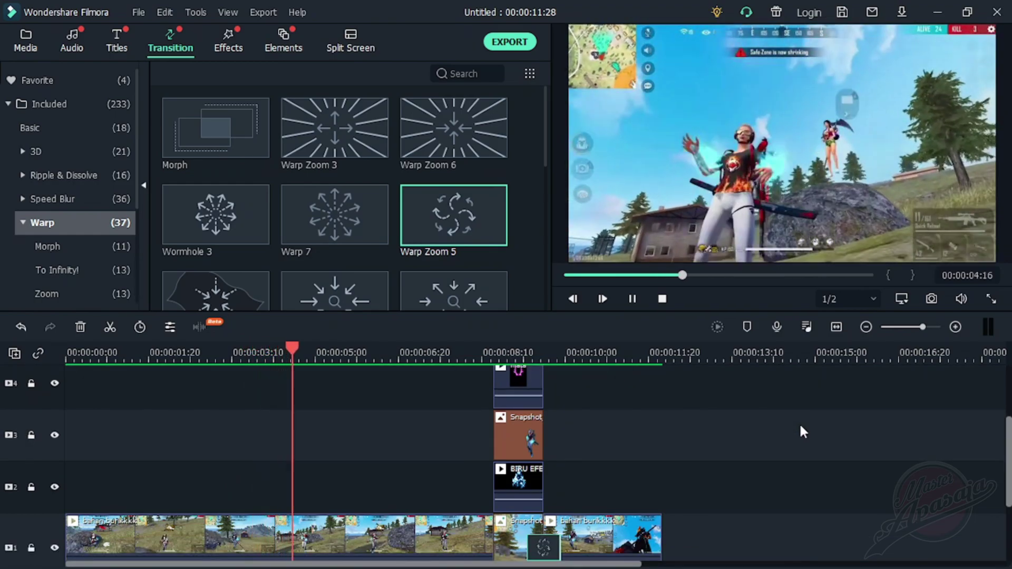